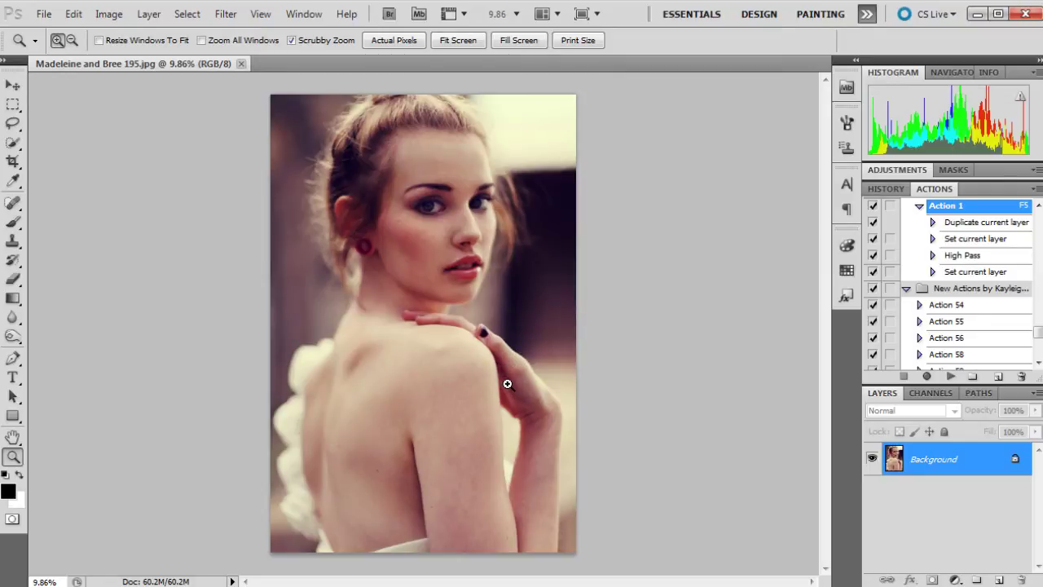
Step: Duplicate the Background layer of the portrait to retouch the chipped thumbnail on a copy
{"action": "left_click", "coordinate": [489, 341]}
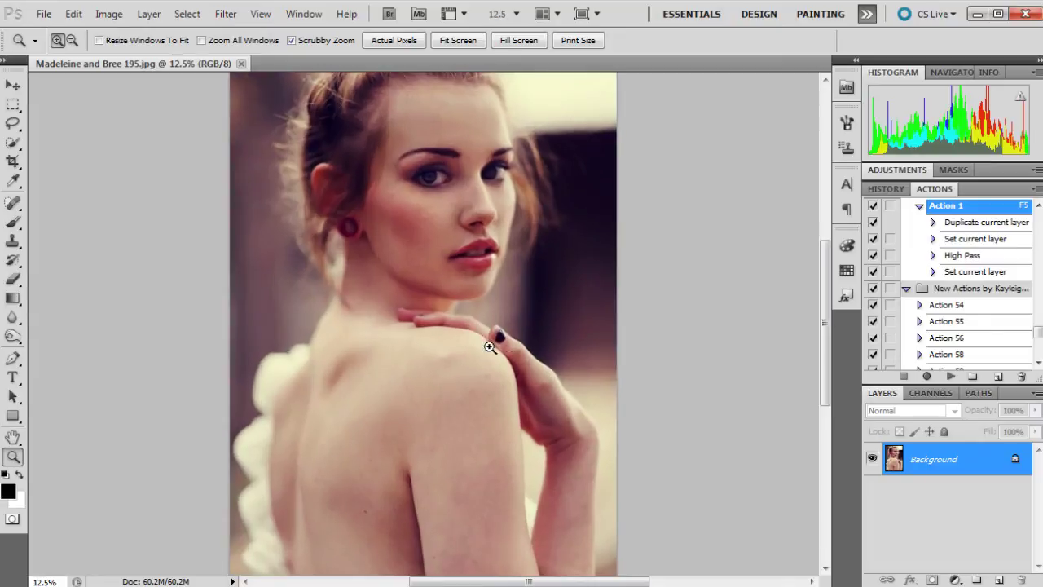
{"action": "left_click", "coordinate": [506, 354]}
{"action": "left_click", "coordinate": [509, 356]}
{"action": "left_click", "coordinate": [521, 352]}
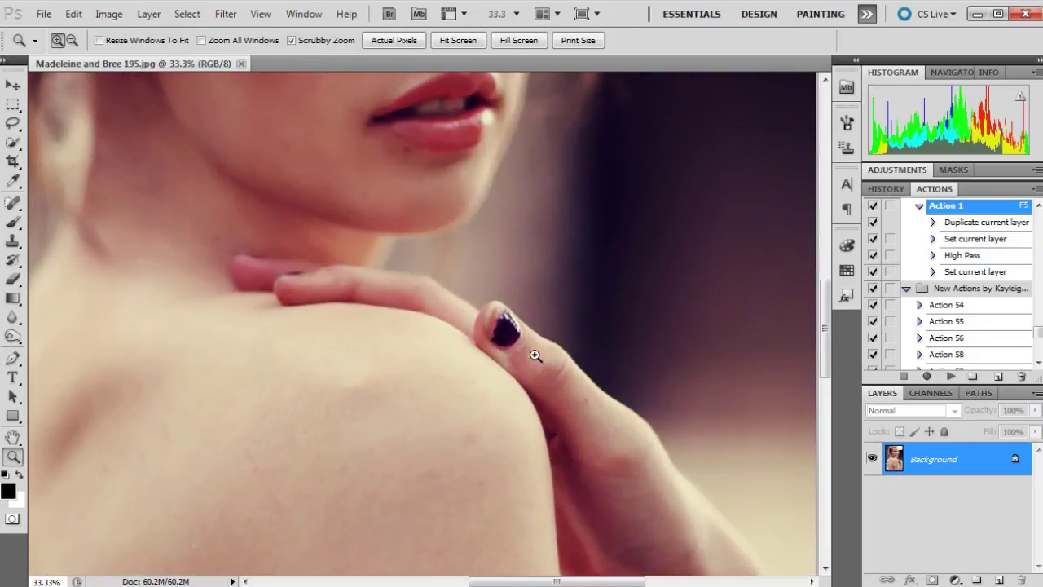
{"action": "left_click", "coordinate": [541, 357]}
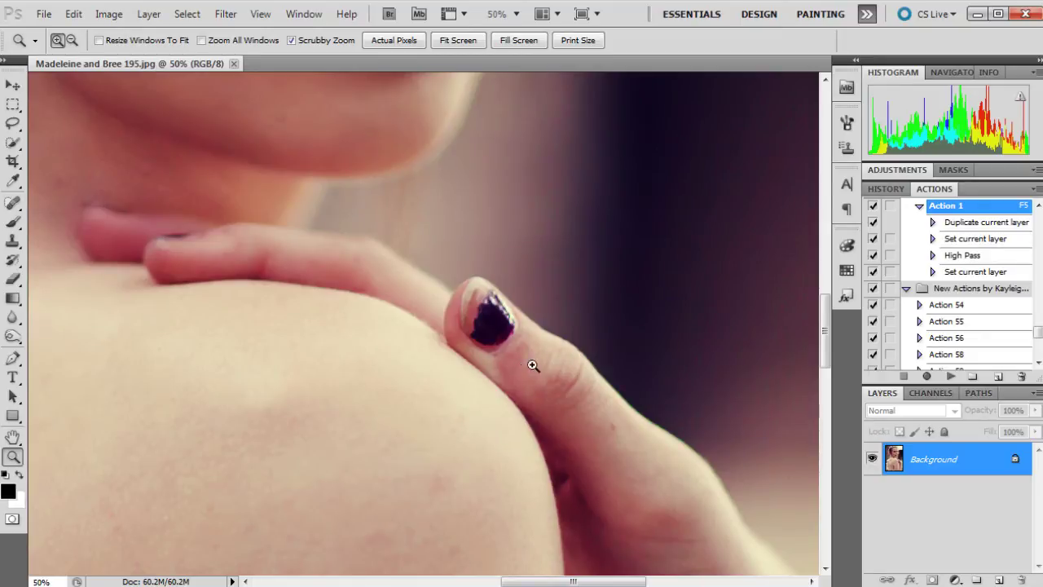
{"action": "left_click", "coordinate": [513, 321]}
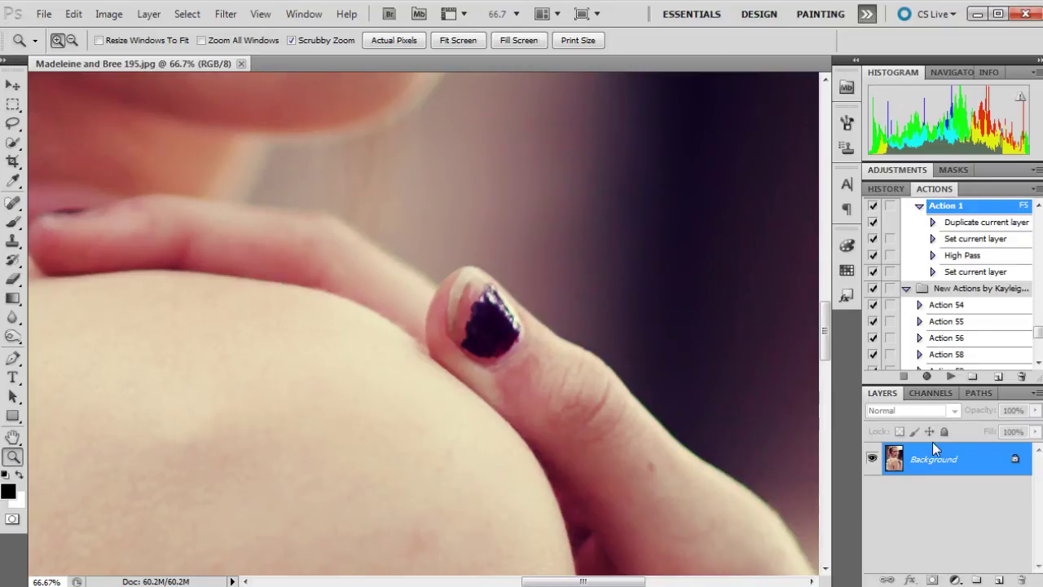
{"action": "left_click_drag", "start_coordinate": [953, 463], "coordinate": [1001, 580]}
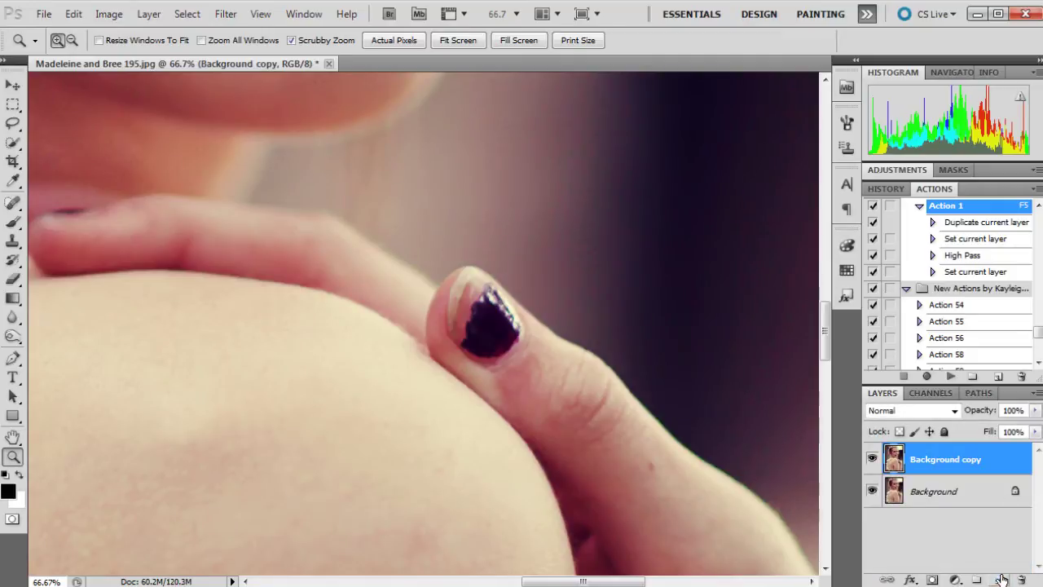
Step: Set up the Clone Stamp tool with a 27 px brush and sample the dark polish on the thumbnail
{"action": "left_click", "coordinate": [503, 330]}
{"action": "left_click", "coordinate": [502, 330]}
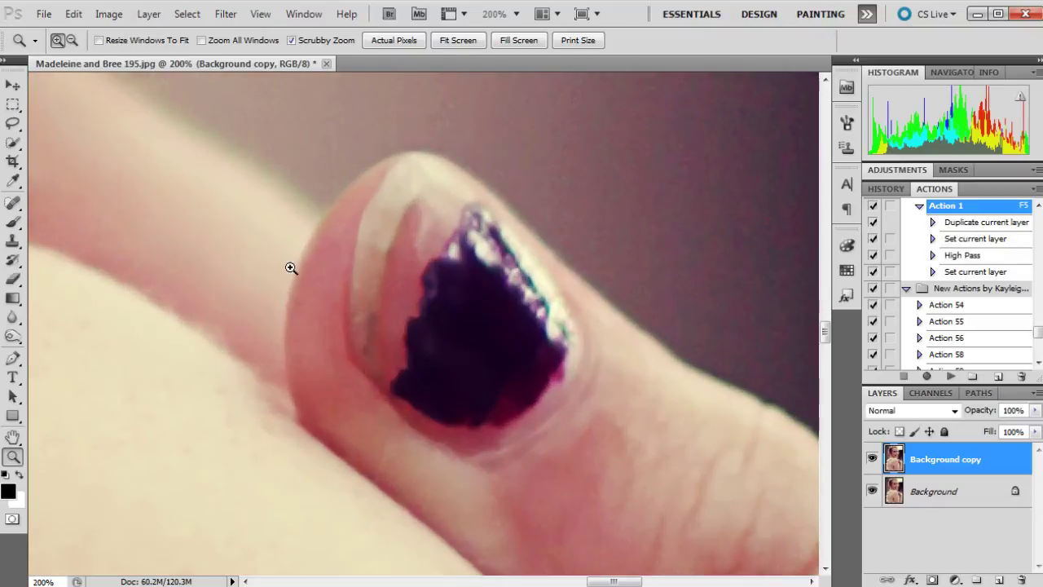
{"action": "left_click", "coordinate": [12, 240]}
{"action": "left_click", "coordinate": [78, 40]}
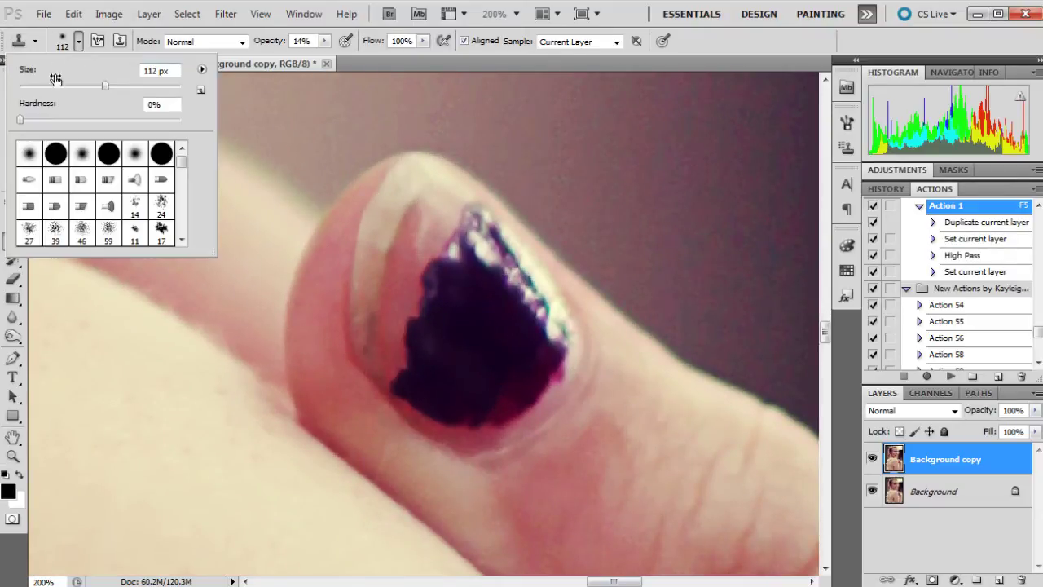
{"action": "left_click_drag", "start_coordinate": [55, 78], "coordinate": [40, 89]}
{"action": "key", "text": "Return"}
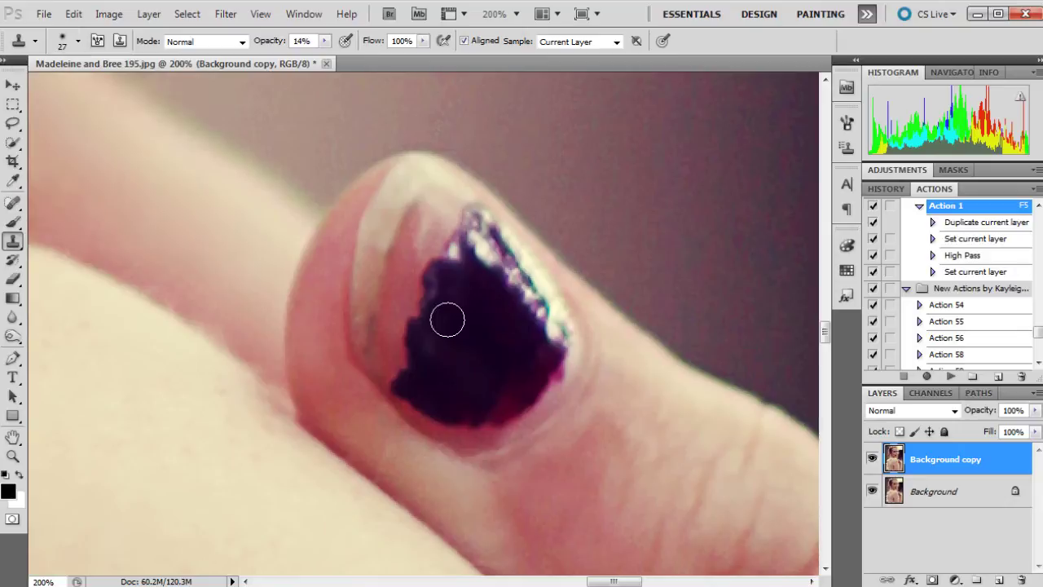
{"action": "left_click", "coordinate": [447, 383], "text": "alt"}
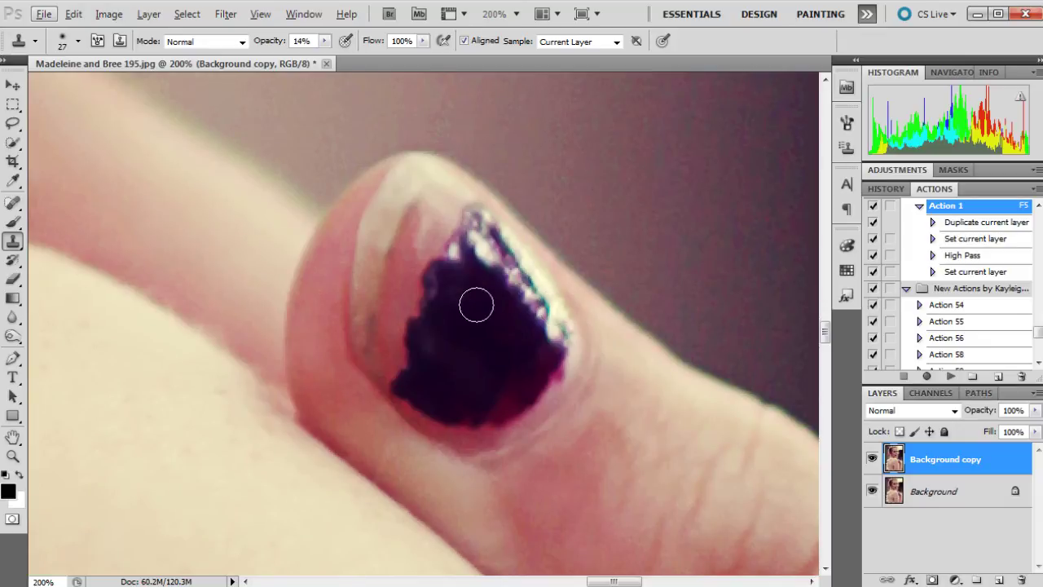
{"action": "key", "text": "alt"}
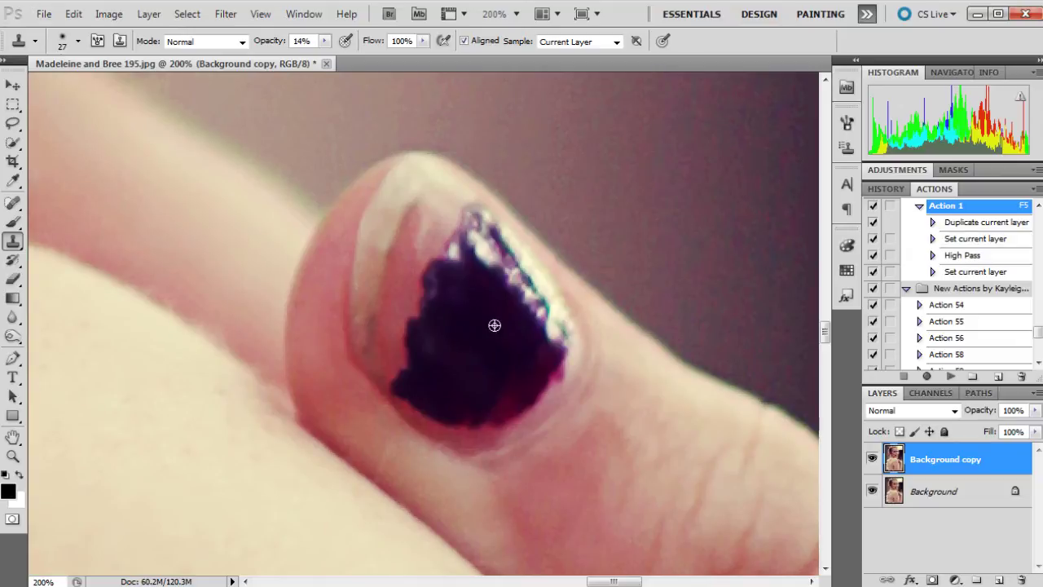
{"action": "left_click", "coordinate": [465, 373], "text": "alt"}
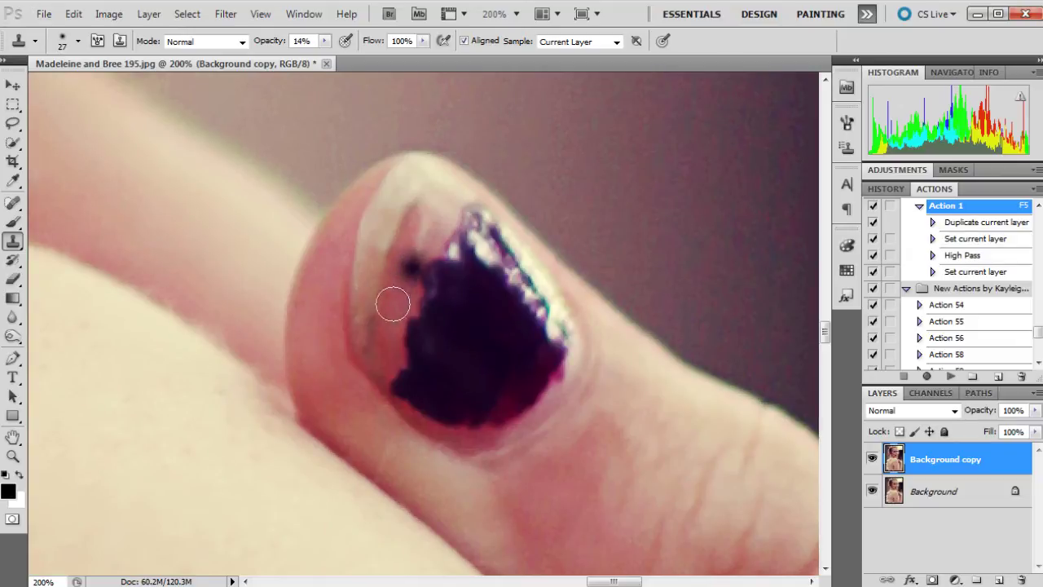
Step: Set the clone brush to 9 px size, 62% hardness and 100% opacity
{"action": "left_click", "coordinate": [78, 41]}
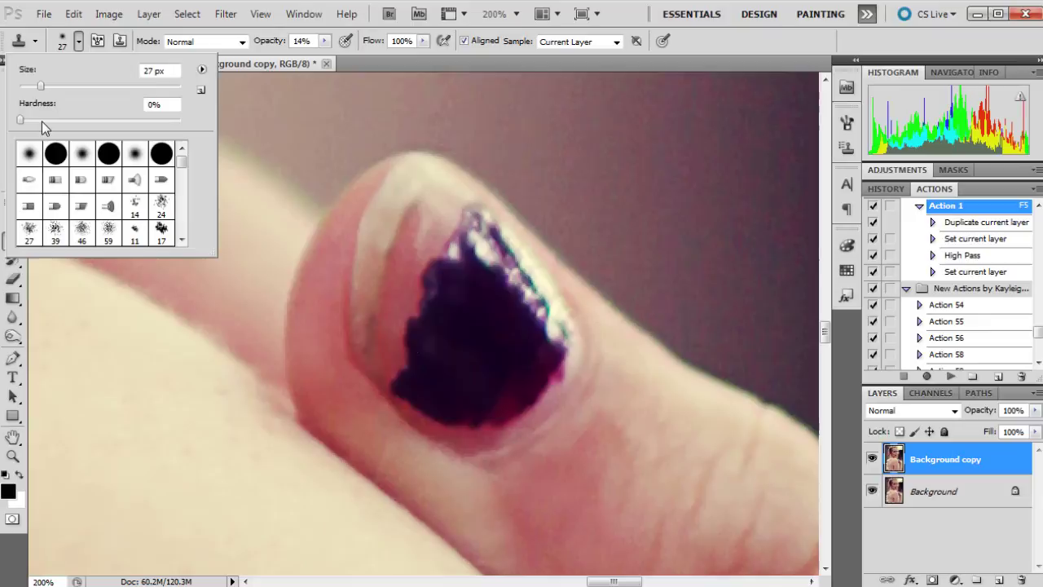
{"action": "left_click_drag", "start_coordinate": [45, 122], "coordinate": [120, 120]}
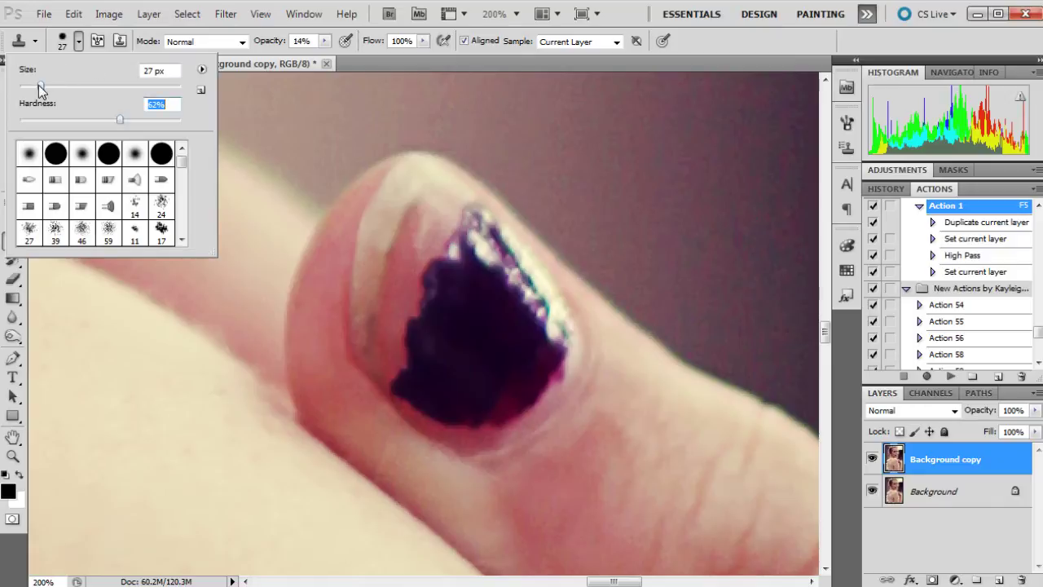
{"action": "left_click_drag", "start_coordinate": [40, 85], "coordinate": [26, 85]}
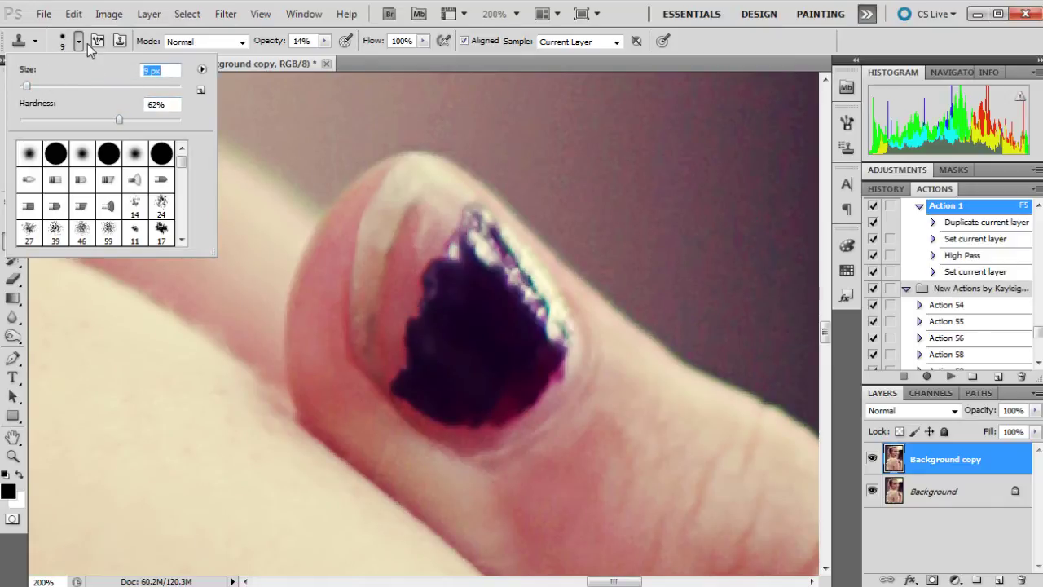
{"action": "left_click", "coordinate": [82, 44]}
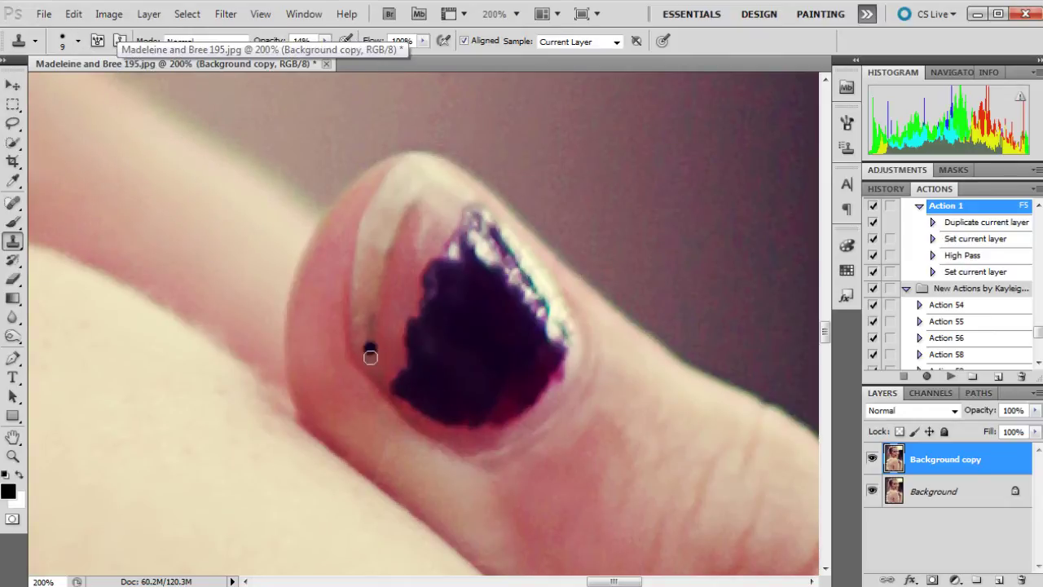
{"action": "mouse_move", "coordinate": [370, 354]}
{"action": "left_mouse_down"}
{"action": "mouse_move", "coordinate": [382, 368]}
{"action": "mouse_move", "coordinate": [390, 347]}
{"action": "left_mouse_up"}
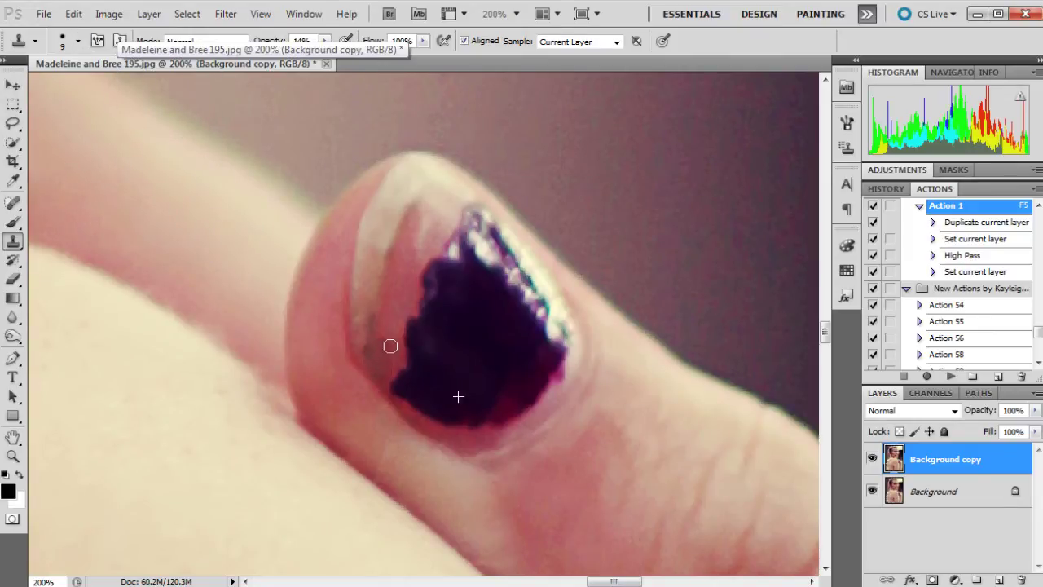
{"action": "left_click", "coordinate": [324, 41]}
{"action": "left_click_drag", "start_coordinate": [324, 58], "coordinate": [404, 60]}
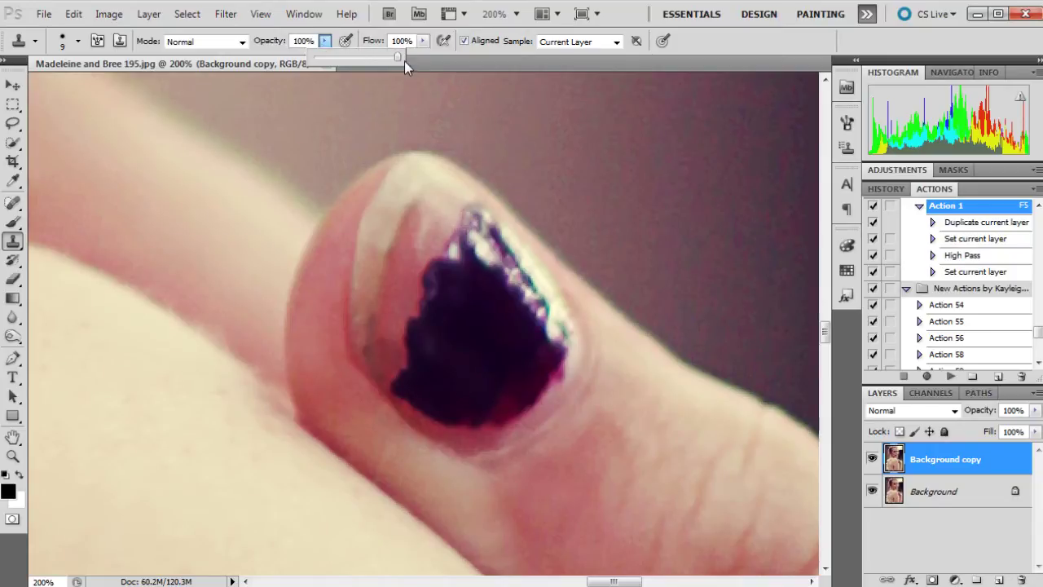
{"action": "left_click", "coordinate": [408, 376]}
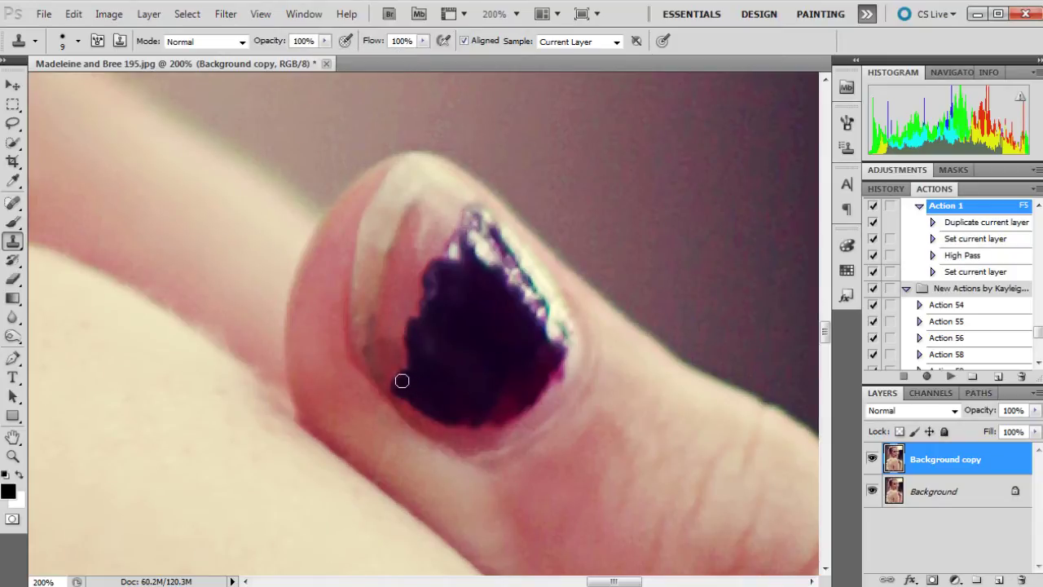
Step: Clone dark polish over the bare lower-left part of the thumbnail and along its base, undoing the last stroke
{"action": "mouse_move", "coordinate": [401, 381]}
{"action": "left_mouse_down"}
{"action": "mouse_move", "coordinate": [403, 337]}
{"action": "mouse_move", "coordinate": [401, 352]}
{"action": "mouse_move", "coordinate": [396, 342]}
{"action": "mouse_move", "coordinate": [377, 352]}
{"action": "mouse_move", "coordinate": [375, 318]}
{"action": "mouse_move", "coordinate": [370, 325]}
{"action": "mouse_move", "coordinate": [400, 320]}
{"action": "mouse_move", "coordinate": [405, 383]}
{"action": "mouse_move", "coordinate": [379, 367]}
{"action": "mouse_move", "coordinate": [413, 397]}
{"action": "mouse_move", "coordinate": [368, 357]}
{"action": "mouse_move", "coordinate": [390, 381]}
{"action": "mouse_move", "coordinate": [383, 374]}
{"action": "mouse_move", "coordinate": [440, 384]}
{"action": "mouse_move", "coordinate": [396, 393]}
{"action": "mouse_move", "coordinate": [415, 410]}
{"action": "mouse_move", "coordinate": [390, 383]}
{"action": "mouse_move", "coordinate": [433, 419]}
{"action": "mouse_move", "coordinate": [382, 375]}
{"action": "mouse_move", "coordinate": [364, 310]}
{"action": "mouse_move", "coordinate": [373, 366]}
{"action": "mouse_move", "coordinate": [449, 424]}
{"action": "mouse_move", "coordinate": [393, 393]}
{"action": "left_mouse_up"}
{"action": "left_click", "coordinate": [436, 373], "text": "alt"}
{"action": "left_click", "coordinate": [421, 381], "text": "alt"}
{"action": "left_click", "coordinate": [380, 349], "text": "alt"}
{"action": "left_click", "coordinate": [457, 379], "text": "alt"}
{"action": "left_click", "coordinate": [470, 382], "text": "alt"}
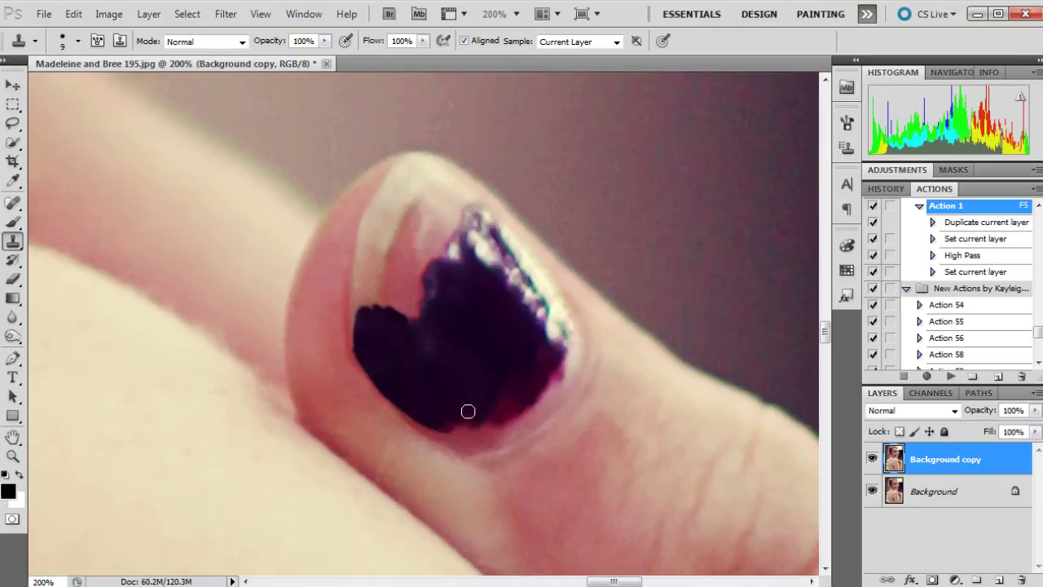
{"action": "mouse_move", "coordinate": [465, 414]}
{"action": "left_mouse_down"}
{"action": "mouse_move", "coordinate": [435, 421]}
{"action": "mouse_move", "coordinate": [490, 419]}
{"action": "mouse_move", "coordinate": [476, 427]}
{"action": "mouse_move", "coordinate": [455, 428]}
{"action": "mouse_move", "coordinate": [510, 413]}
{"action": "mouse_move", "coordinate": [510, 396]}
{"action": "mouse_move", "coordinate": [499, 415]}
{"action": "mouse_move", "coordinate": [522, 397]}
{"action": "mouse_move", "coordinate": [464, 435]}
{"action": "mouse_move", "coordinate": [504, 431]}
{"action": "left_mouse_up"}
{"action": "left_click", "coordinate": [71, 14]}
{"action": "left_click", "coordinate": [97, 28]}
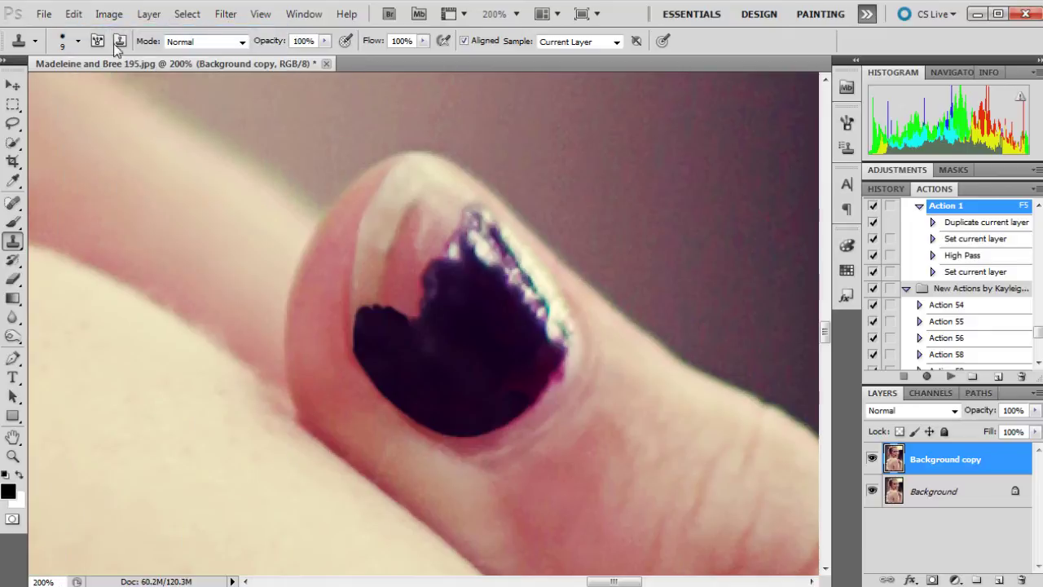
Step: Soften the clone brush to 8 px size, 45% hardness and 66% opacity
{"action": "left_click", "coordinate": [78, 41]}
{"action": "left_click_drag", "start_coordinate": [72, 120], "coordinate": [92, 120]}
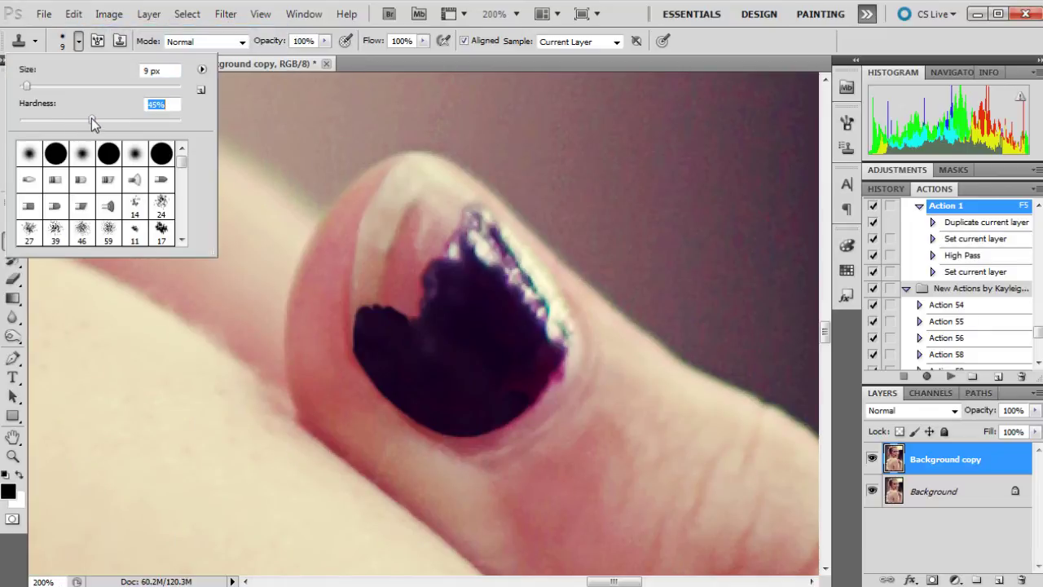
{"action": "left_click", "coordinate": [27, 84]}
{"action": "left_click_drag", "start_coordinate": [27, 85], "coordinate": [26, 84]}
{"action": "left_click", "coordinate": [78, 44]}
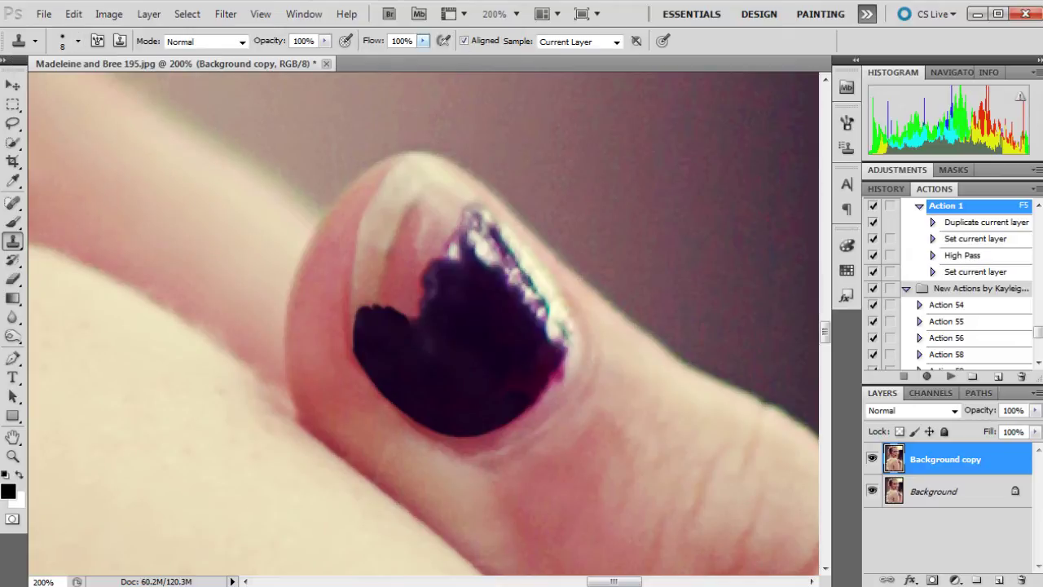
{"action": "left_click", "coordinate": [324, 41]}
{"action": "left_click_drag", "start_coordinate": [323, 57], "coordinate": [296, 57]}
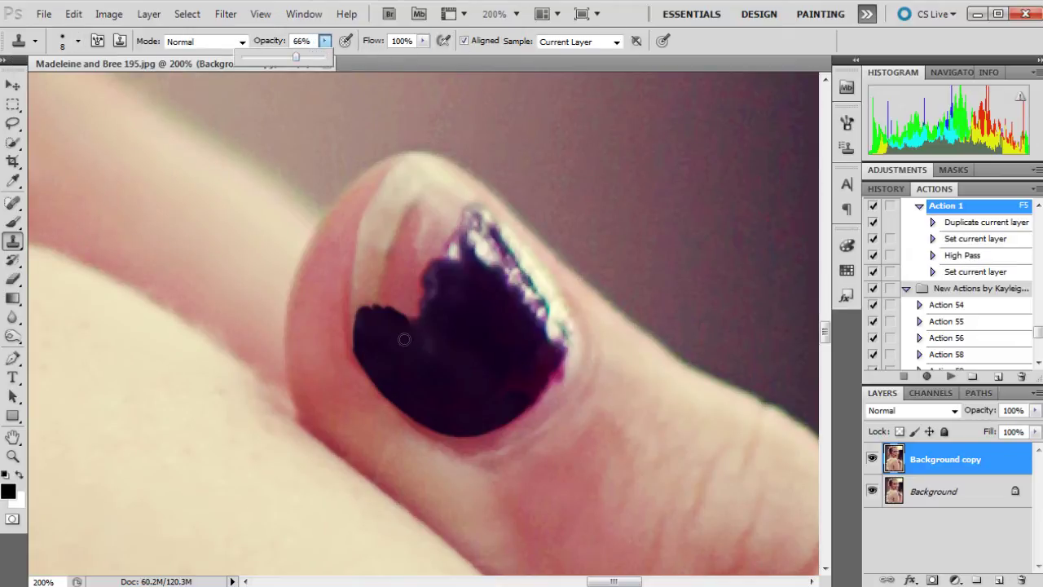
Step: Try a clone stroke along the polish edge at the cuticle and undo it
{"action": "left_click", "coordinate": [467, 420], "text": "alt"}
{"action": "left_click_drag", "start_coordinate": [430, 426], "coordinate": [462, 437]}
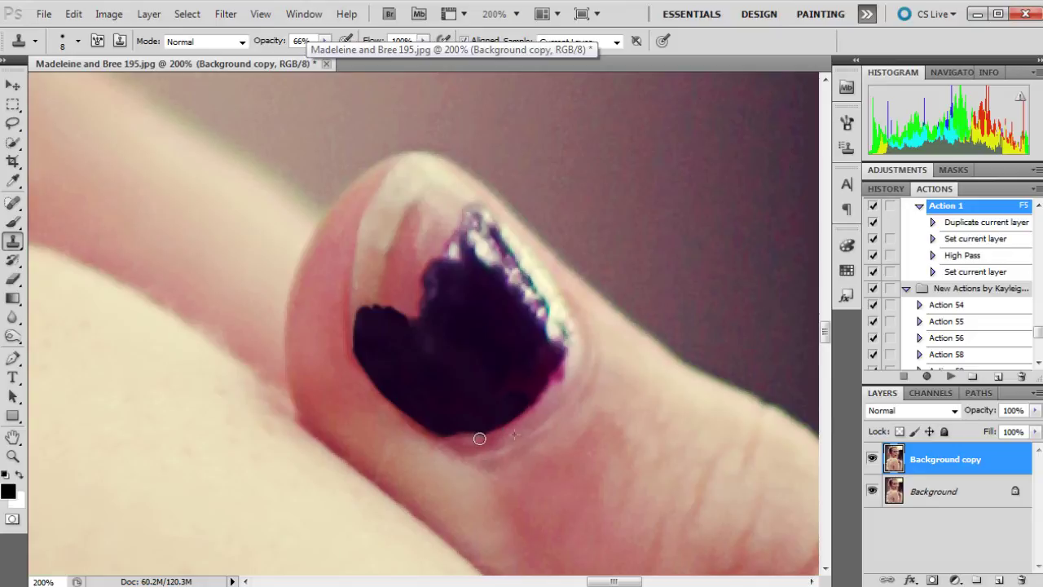
{"action": "left_click", "coordinate": [74, 14]}
{"action": "left_click", "coordinate": [91, 30]}
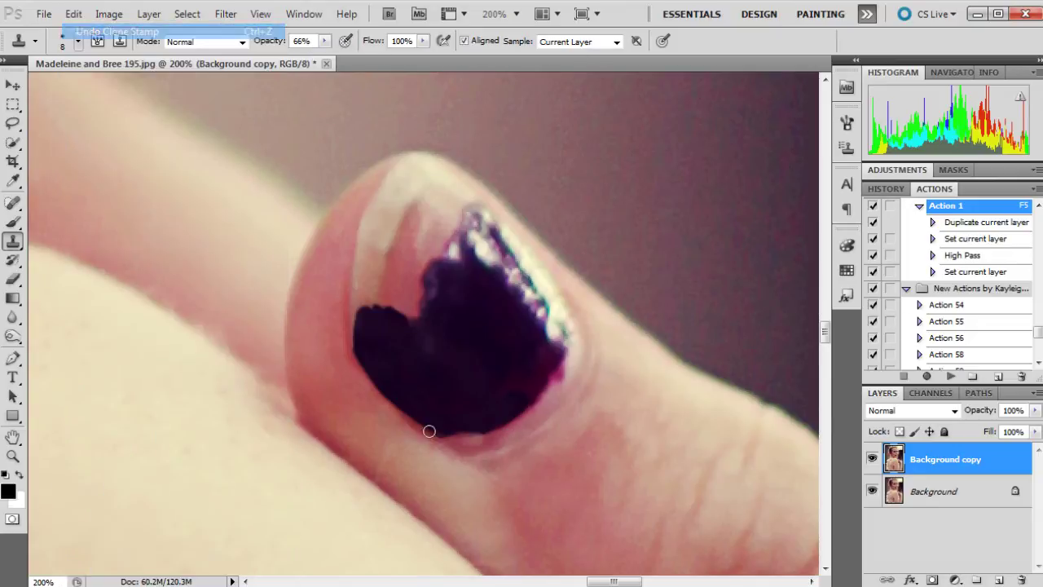
Step: Clone polish along the cuticle to smooth the curved edge from the nail's base to its lower-right side
{"action": "mouse_move", "coordinate": [463, 437]}
{"action": "left_mouse_down"}
{"action": "mouse_move", "coordinate": [483, 440]}
{"action": "mouse_move", "coordinate": [537, 398]}
{"action": "mouse_move", "coordinate": [506, 426]}
{"action": "left_mouse_up"}
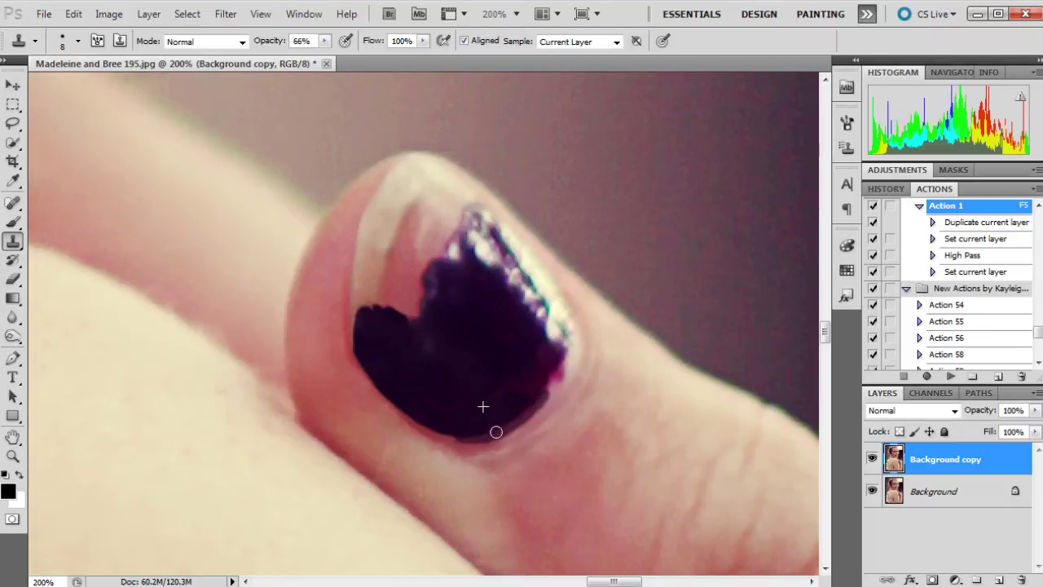
{"action": "mouse_move", "coordinate": [542, 394]}
{"action": "left_mouse_down"}
{"action": "mouse_move", "coordinate": [554, 377]}
{"action": "mouse_move", "coordinate": [530, 412]}
{"action": "mouse_move", "coordinate": [493, 434]}
{"action": "left_mouse_up"}
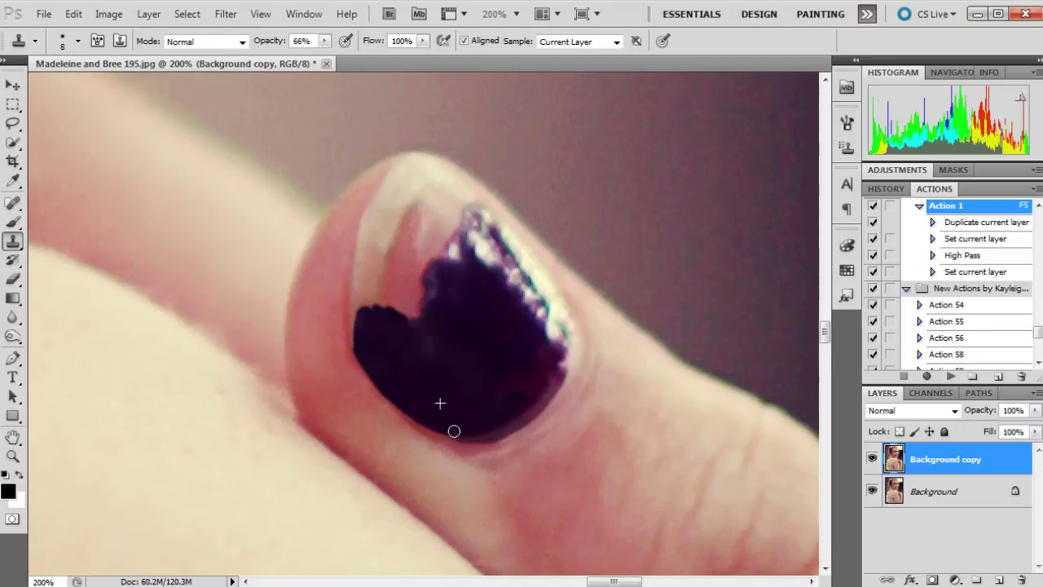
{"action": "mouse_move", "coordinate": [447, 430]}
{"action": "left_mouse_down"}
{"action": "mouse_move", "coordinate": [501, 428]}
{"action": "mouse_move", "coordinate": [522, 413]}
{"action": "mouse_move", "coordinate": [468, 434]}
{"action": "mouse_move", "coordinate": [513, 418]}
{"action": "mouse_move", "coordinate": [556, 379]}
{"action": "mouse_move", "coordinate": [503, 425]}
{"action": "left_mouse_up"}
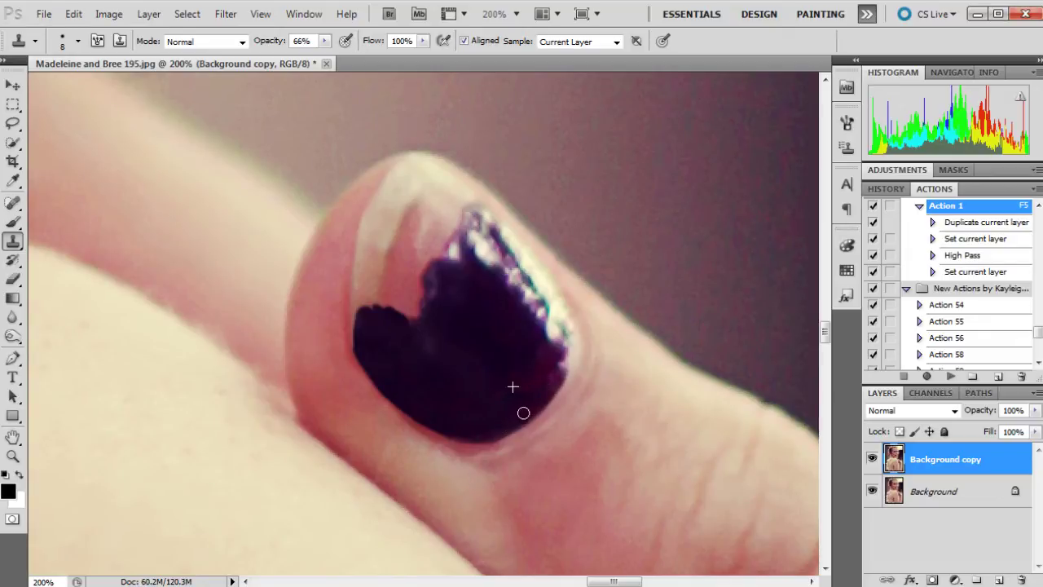
{"action": "left_click_drag", "start_coordinate": [558, 378], "coordinate": [562, 371]}
Step: Clone dark polish over the bare upper middle and left side of the thumbnail, up towards the nail tip
{"action": "mouse_move", "coordinate": [455, 267]}
{"action": "left_mouse_down"}
{"action": "mouse_move", "coordinate": [447, 232]}
{"action": "mouse_move", "coordinate": [437, 243]}
{"action": "mouse_move", "coordinate": [449, 257]}
{"action": "mouse_move", "coordinate": [459, 236]}
{"action": "mouse_move", "coordinate": [453, 219]}
{"action": "mouse_move", "coordinate": [440, 226]}
{"action": "mouse_move", "coordinate": [438, 205]}
{"action": "mouse_move", "coordinate": [426, 230]}
{"action": "mouse_move", "coordinate": [429, 205]}
{"action": "mouse_move", "coordinate": [421, 223]}
{"action": "left_mouse_up"}
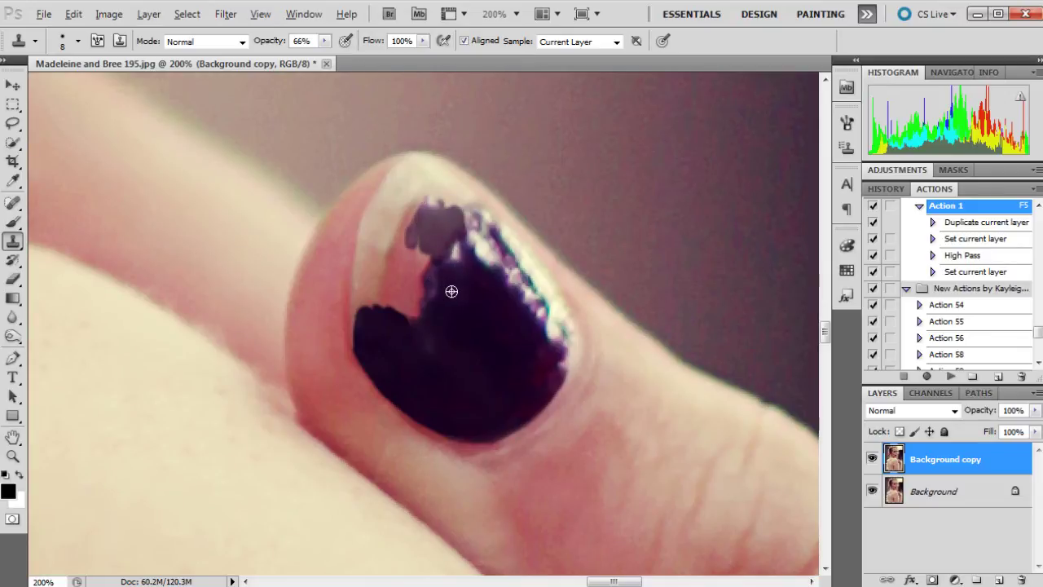
{"action": "mouse_move", "coordinate": [413, 274]}
{"action": "left_mouse_down"}
{"action": "mouse_move", "coordinate": [438, 229]}
{"action": "mouse_move", "coordinate": [404, 266]}
{"action": "mouse_move", "coordinate": [409, 243]}
{"action": "mouse_move", "coordinate": [437, 282]}
{"action": "mouse_move", "coordinate": [411, 314]}
{"action": "mouse_move", "coordinate": [419, 289]}
{"action": "mouse_move", "coordinate": [414, 300]}
{"action": "mouse_move", "coordinate": [457, 320]}
{"action": "mouse_move", "coordinate": [395, 308]}
{"action": "mouse_move", "coordinate": [395, 284]}
{"action": "mouse_move", "coordinate": [399, 310]}
{"action": "mouse_move", "coordinate": [404, 279]}
{"action": "mouse_move", "coordinate": [412, 288]}
{"action": "mouse_move", "coordinate": [399, 269]}
{"action": "mouse_move", "coordinate": [415, 292]}
{"action": "mouse_move", "coordinate": [376, 290]}
{"action": "mouse_move", "coordinate": [387, 300]}
{"action": "mouse_move", "coordinate": [391, 271]}
{"action": "left_mouse_up"}
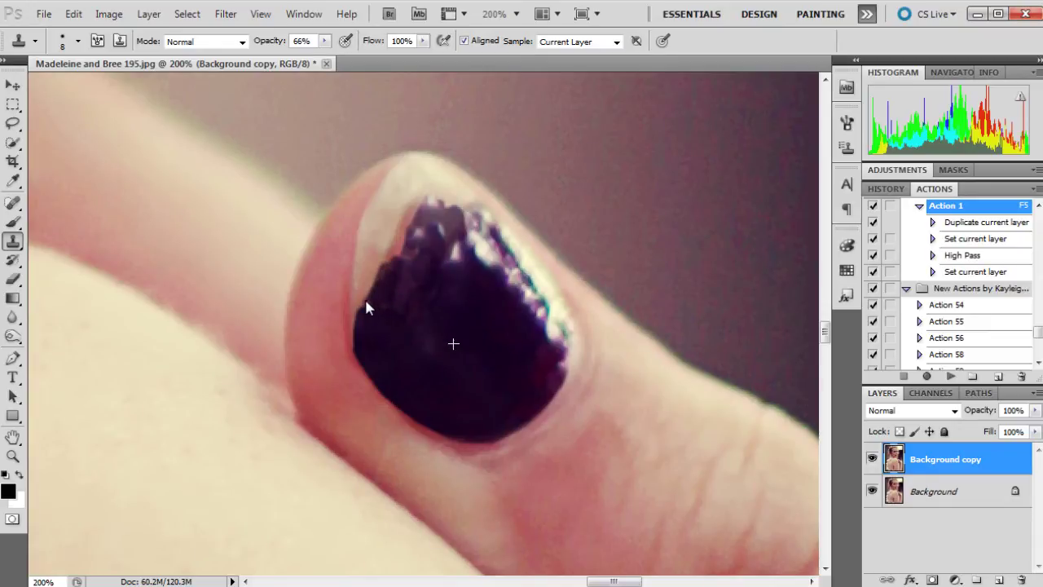
{"action": "mouse_move", "coordinate": [360, 306]}
{"action": "left_mouse_down"}
{"action": "mouse_move", "coordinate": [377, 248]}
{"action": "mouse_move", "coordinate": [358, 333]}
{"action": "mouse_move", "coordinate": [363, 282]}
{"action": "left_mouse_up"}
{"action": "mouse_move", "coordinate": [373, 244]}
{"action": "left_mouse_down"}
{"action": "mouse_move", "coordinate": [361, 297]}
{"action": "mouse_move", "coordinate": [365, 247]}
{"action": "left_mouse_up"}
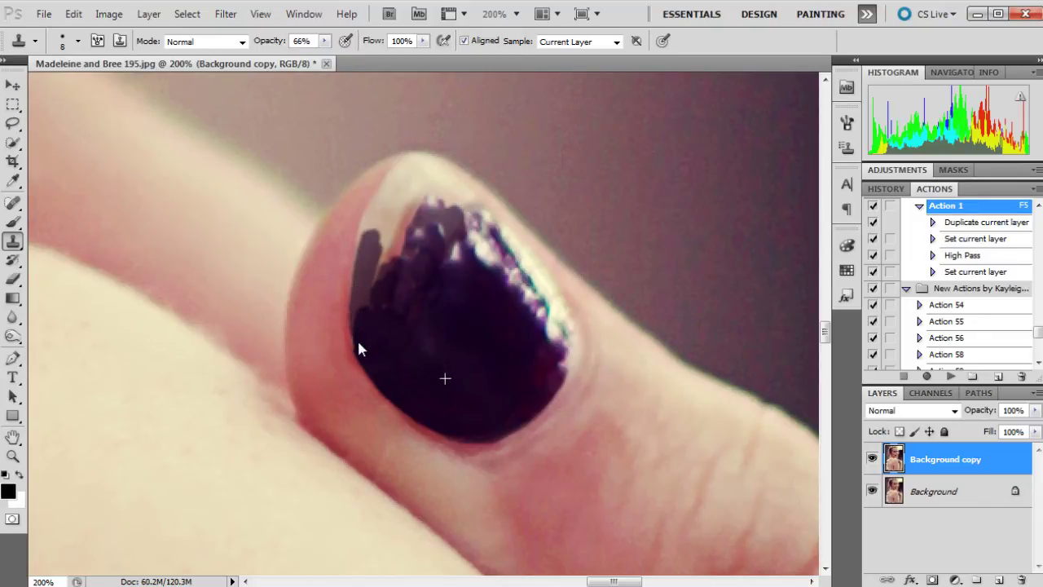
{"action": "mouse_move", "coordinate": [378, 274]}
{"action": "left_mouse_down"}
{"action": "mouse_move", "coordinate": [367, 303]}
{"action": "mouse_move", "coordinate": [364, 286]}
{"action": "mouse_move", "coordinate": [359, 294]}
{"action": "mouse_move", "coordinate": [374, 231]}
{"action": "mouse_move", "coordinate": [389, 215]}
{"action": "mouse_move", "coordinate": [382, 266]}
{"action": "mouse_move", "coordinate": [402, 226]}
{"action": "mouse_move", "coordinate": [397, 245]}
{"action": "mouse_move", "coordinate": [408, 242]}
{"action": "mouse_move", "coordinate": [398, 249]}
{"action": "mouse_move", "coordinate": [403, 197]}
{"action": "mouse_move", "coordinate": [397, 213]}
{"action": "mouse_move", "coordinate": [412, 231]}
{"action": "mouse_move", "coordinate": [394, 187]}
{"action": "mouse_move", "coordinate": [365, 241]}
{"action": "mouse_move", "coordinate": [370, 223]}
{"action": "mouse_move", "coordinate": [359, 280]}
{"action": "mouse_move", "coordinate": [392, 191]}
{"action": "left_mouse_up"}
{"action": "left_click", "coordinate": [384, 255], "text": "alt"}
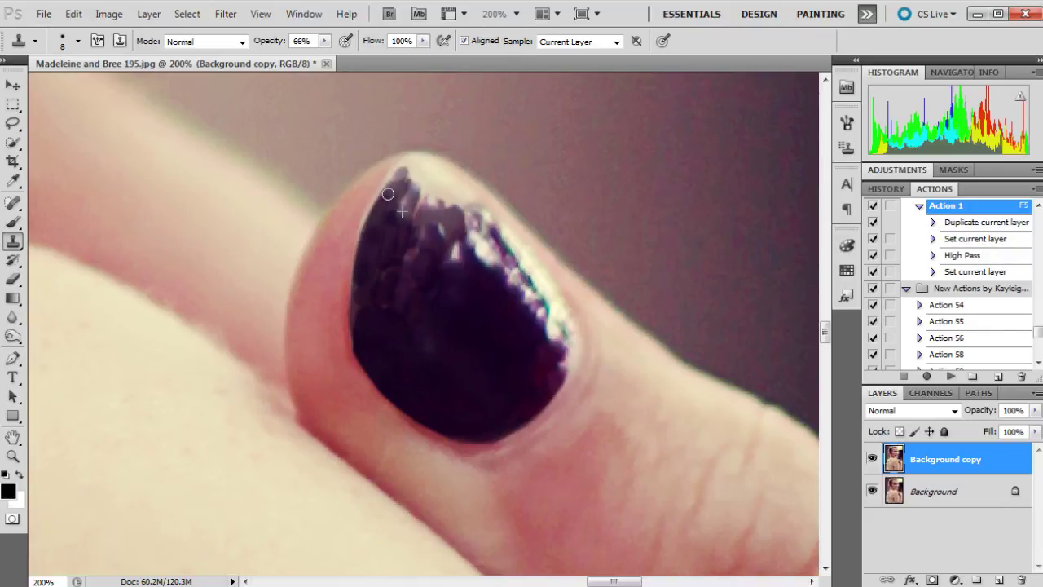
{"action": "mouse_move", "coordinate": [365, 237]}
{"action": "left_mouse_down"}
{"action": "mouse_move", "coordinate": [392, 180]}
{"action": "mouse_move", "coordinate": [423, 156]}
{"action": "mouse_move", "coordinate": [413, 188]}
{"action": "mouse_move", "coordinate": [413, 166]}
{"action": "mouse_move", "coordinate": [428, 198]}
{"action": "mouse_move", "coordinate": [416, 209]}
{"action": "mouse_move", "coordinate": [414, 256]}
{"action": "left_mouse_up"}
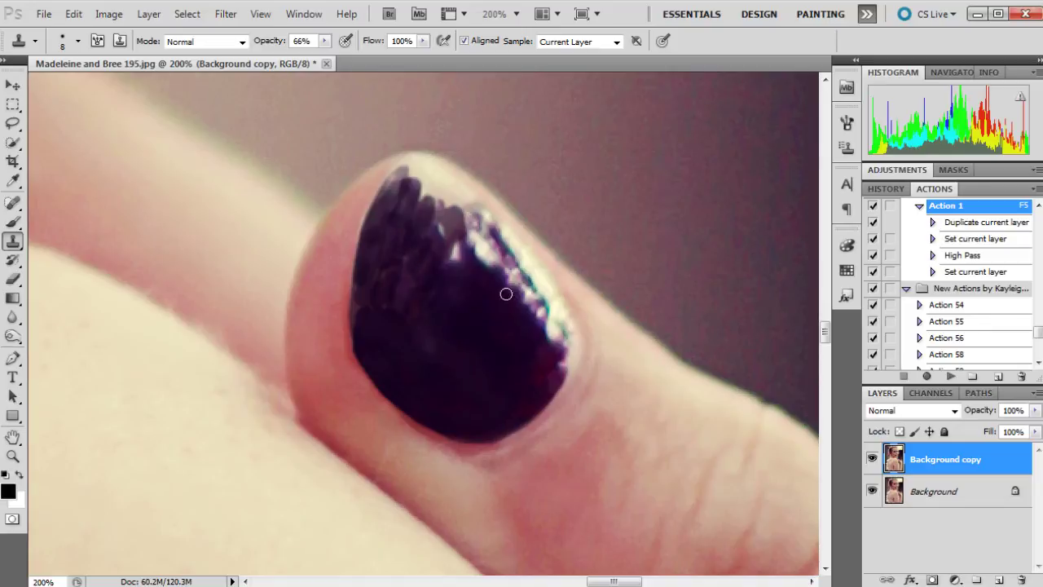
Step: Clone polish over the nail's lower-right corner and the remaining bare area at the tip
{"action": "mouse_move", "coordinate": [556, 368]}
{"action": "left_mouse_down"}
{"action": "mouse_move", "coordinate": [568, 342]}
{"action": "mouse_move", "coordinate": [590, 328]}
{"action": "left_mouse_up"}
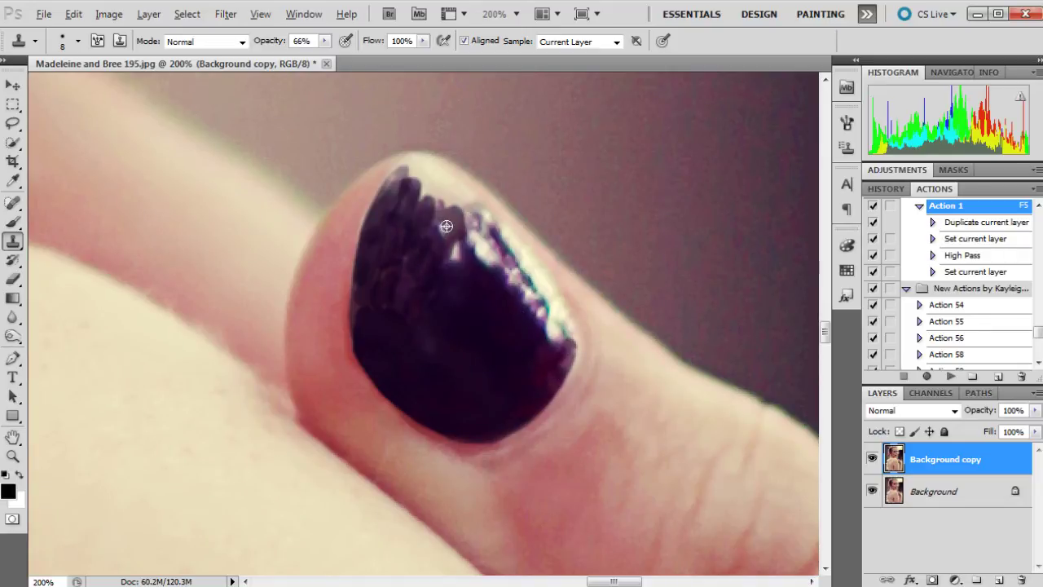
{"action": "mouse_move", "coordinate": [422, 184]}
{"action": "left_mouse_down"}
{"action": "mouse_move", "coordinate": [445, 203]}
{"action": "mouse_move", "coordinate": [425, 196]}
{"action": "mouse_move", "coordinate": [450, 204]}
{"action": "mouse_move", "coordinate": [432, 183]}
{"action": "mouse_move", "coordinate": [462, 204]}
{"action": "mouse_move", "coordinate": [446, 180]}
{"action": "mouse_move", "coordinate": [401, 174]}
{"action": "mouse_move", "coordinate": [431, 173]}
{"action": "mouse_move", "coordinate": [448, 187]}
{"action": "mouse_move", "coordinate": [442, 178]}
{"action": "mouse_move", "coordinate": [417, 171]}
{"action": "mouse_move", "coordinate": [408, 181]}
{"action": "mouse_move", "coordinate": [419, 180]}
{"action": "mouse_move", "coordinate": [419, 192]}
{"action": "mouse_move", "coordinate": [421, 175]}
{"action": "mouse_move", "coordinate": [454, 193]}
{"action": "mouse_move", "coordinate": [454, 227]}
{"action": "left_mouse_up"}
{"action": "mouse_move", "coordinate": [442, 189]}
{"action": "left_mouse_down"}
{"action": "mouse_move", "coordinate": [464, 209]}
{"action": "mouse_move", "coordinate": [419, 185]}
{"action": "mouse_move", "coordinate": [476, 212]}
{"action": "mouse_move", "coordinate": [418, 172]}
{"action": "mouse_move", "coordinate": [442, 179]}
{"action": "mouse_move", "coordinate": [453, 185]}
{"action": "mouse_move", "coordinate": [417, 173]}
{"action": "mouse_move", "coordinate": [471, 206]}
{"action": "mouse_move", "coordinate": [407, 173]}
{"action": "mouse_move", "coordinate": [436, 176]}
{"action": "left_mouse_up"}
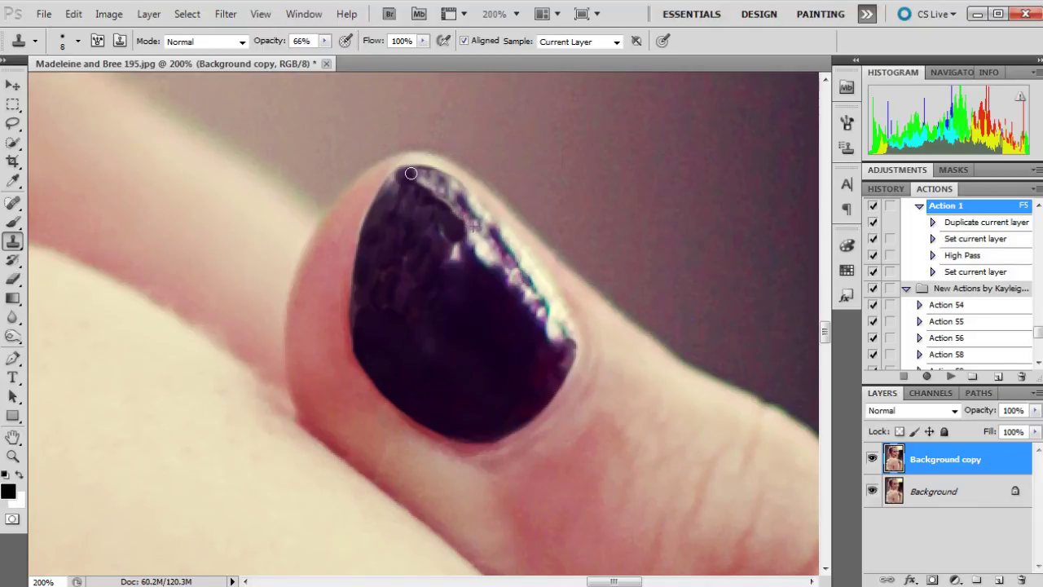
Step: Clone the shine up to the nail tip and dark polish over the lower-right side, and undo the stray last stroke
{"action": "mouse_move", "coordinate": [456, 215]}
{"action": "left_mouse_down"}
{"action": "mouse_move", "coordinate": [418, 185]}
{"action": "mouse_move", "coordinate": [487, 244]}
{"action": "mouse_move", "coordinate": [406, 172]}
{"action": "mouse_move", "coordinate": [591, 197]}
{"action": "mouse_move", "coordinate": [412, 180]}
{"action": "left_mouse_up"}
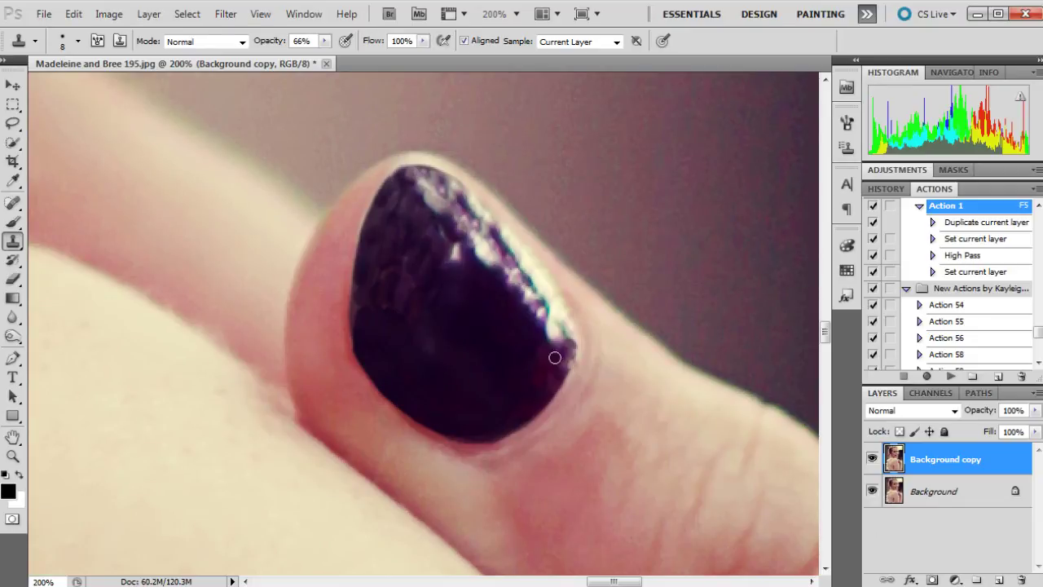
{"action": "left_click_drag", "start_coordinate": [544, 375], "coordinate": [564, 356]}
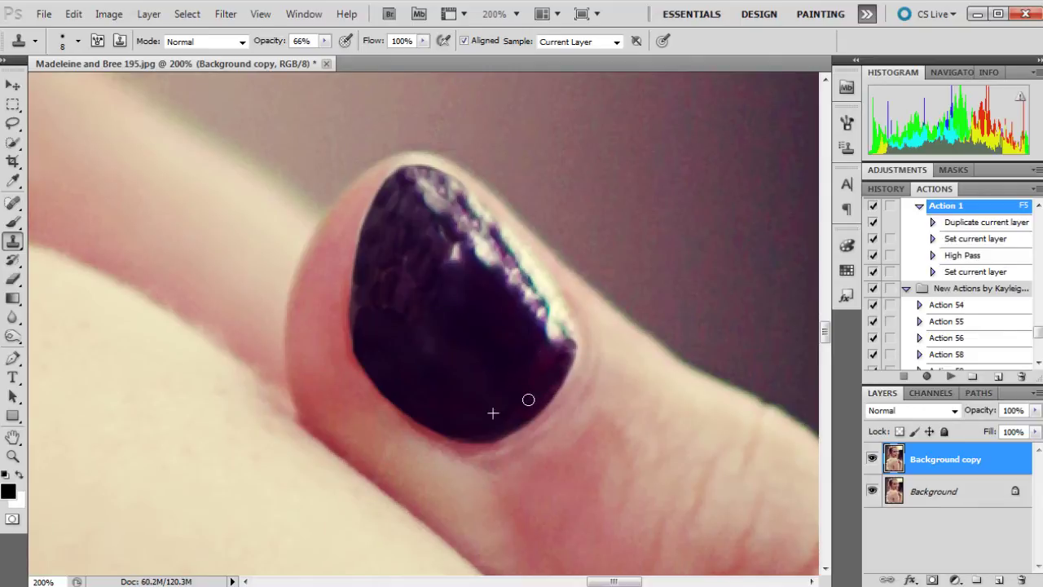
{"action": "left_click_drag", "start_coordinate": [528, 399], "coordinate": [484, 426]}
{"action": "left_click", "coordinate": [886, 188]}
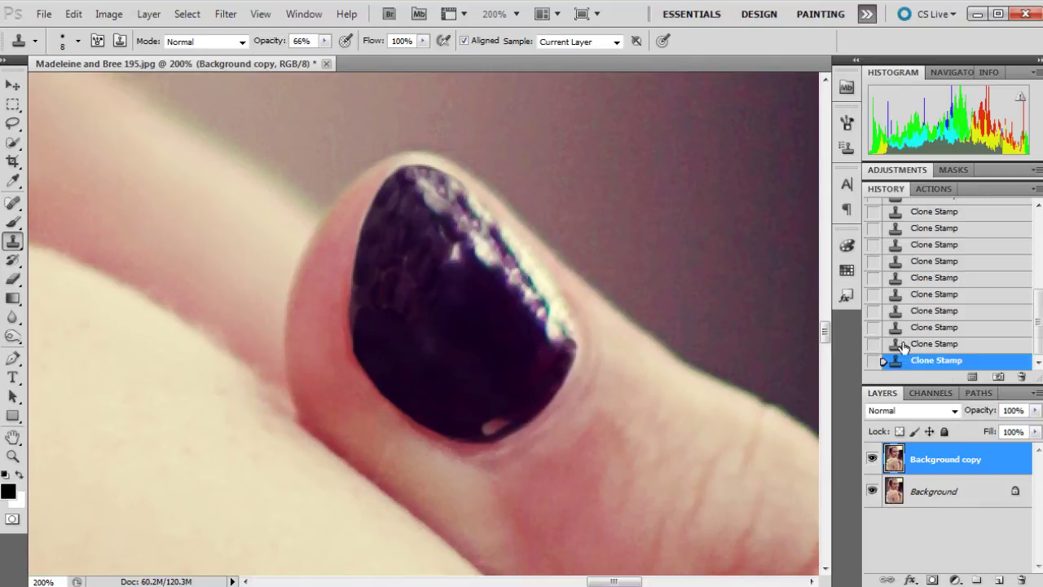
{"action": "key", "text": "ctrl+z"}
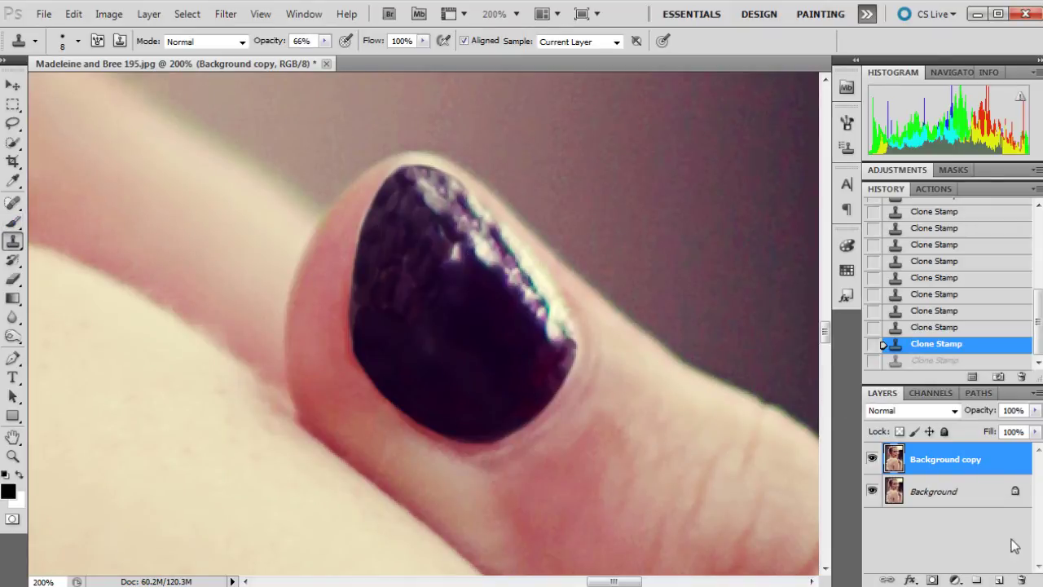
Step: Add a new layer and prepare a soft 20 px Brush at 20% opacity with dark purple sampled from the nail
{"action": "left_click", "coordinate": [998, 580]}
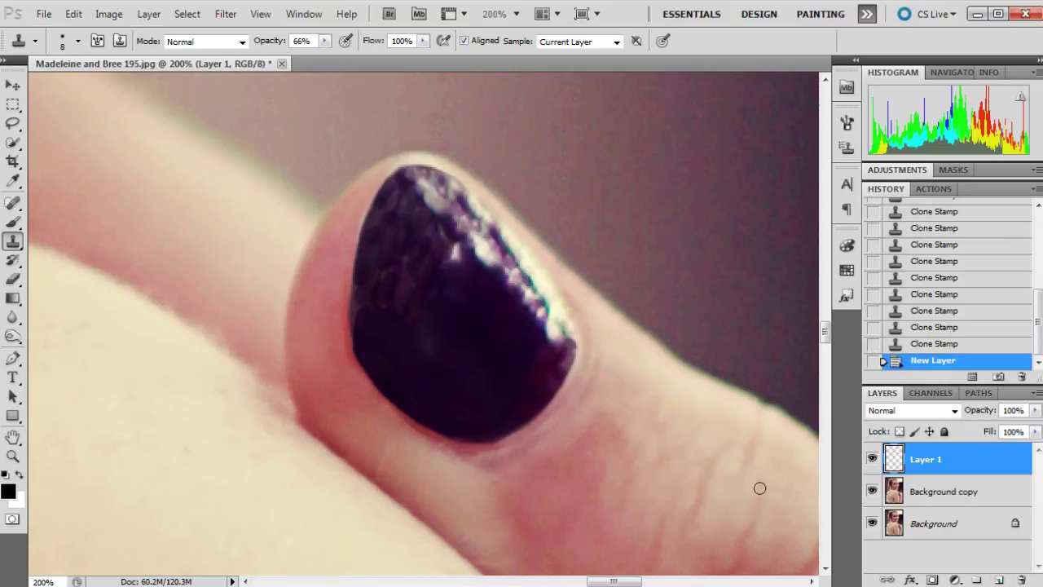
{"action": "left_click", "coordinate": [13, 222]}
{"action": "left_click", "coordinate": [79, 44]}
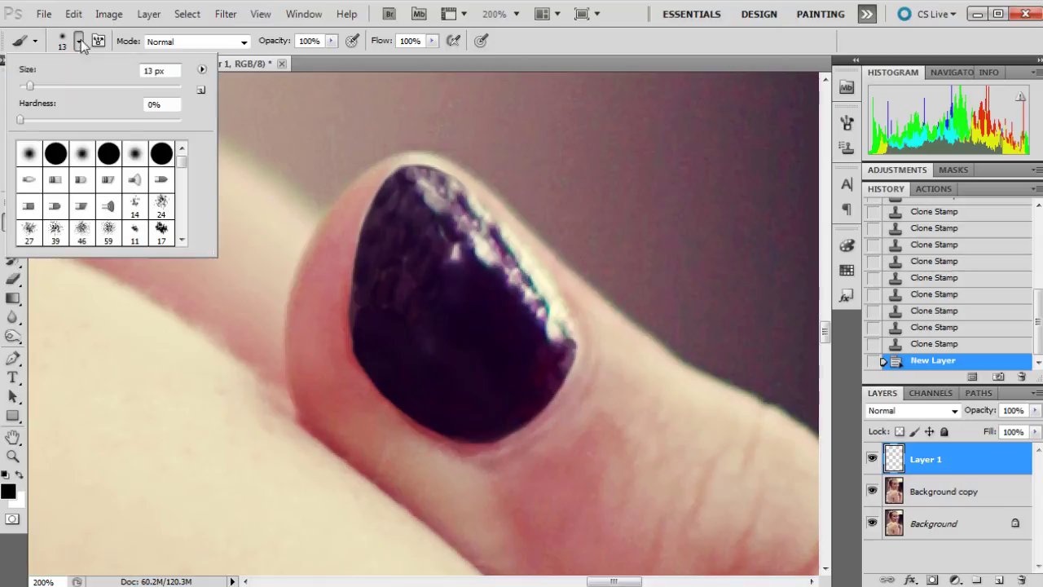
{"action": "key", "text": "Return"}
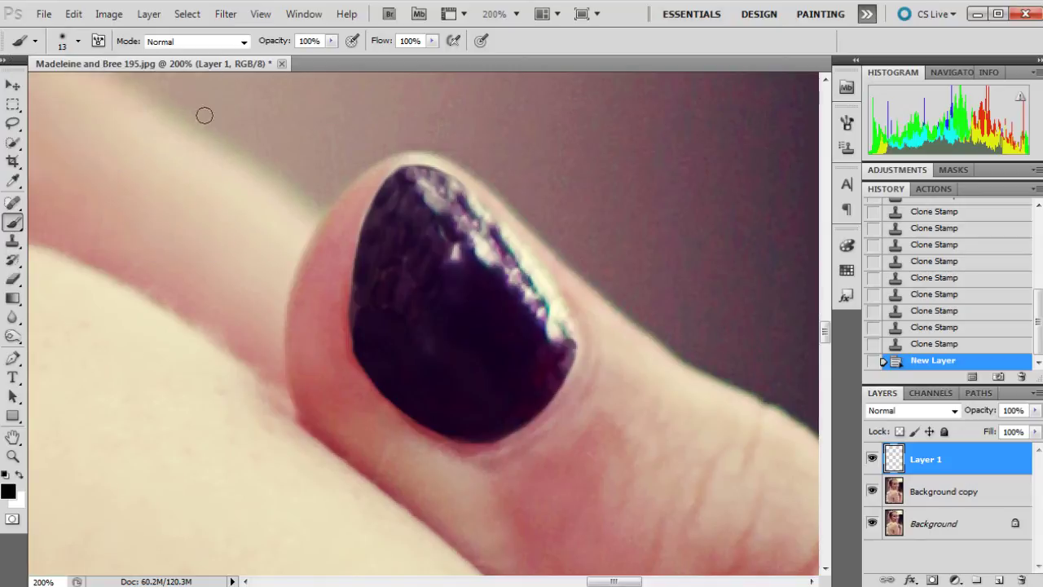
{"action": "left_click", "coordinate": [75, 42]}
{"action": "left_click_drag", "start_coordinate": [32, 87], "coordinate": [36, 86]}
{"action": "left_click", "coordinate": [72, 43]}
{"action": "left_click", "coordinate": [548, 372], "text": "alt"}
{"action": "left_click", "coordinate": [331, 41]}
{"action": "left_click_drag", "start_coordinate": [333, 57], "coordinate": [266, 60]}
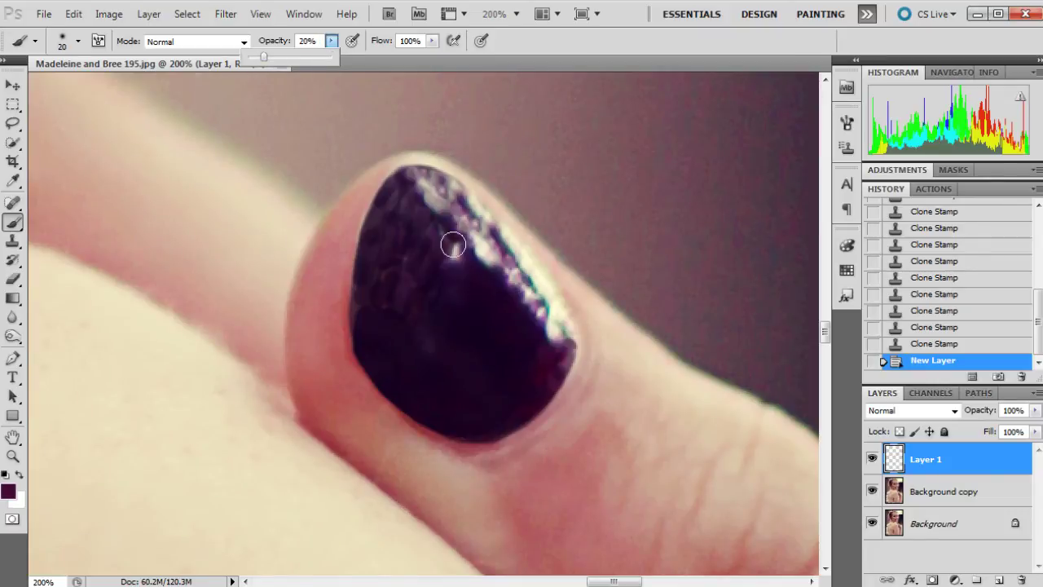
Step: Paint translucent dark purple over the uneven cloned polish across the nail's middle, left and lower-right areas on Layer 1
{"action": "mouse_move", "coordinate": [444, 236]}
{"action": "left_mouse_down"}
{"action": "mouse_move", "coordinate": [430, 263]}
{"action": "mouse_move", "coordinate": [410, 207]}
{"action": "mouse_move", "coordinate": [463, 277]}
{"action": "mouse_move", "coordinate": [465, 259]}
{"action": "mouse_move", "coordinate": [402, 199]}
{"action": "mouse_move", "coordinate": [409, 276]}
{"action": "mouse_move", "coordinate": [408, 229]}
{"action": "mouse_move", "coordinate": [438, 225]}
{"action": "mouse_move", "coordinate": [461, 296]}
{"action": "left_mouse_up"}
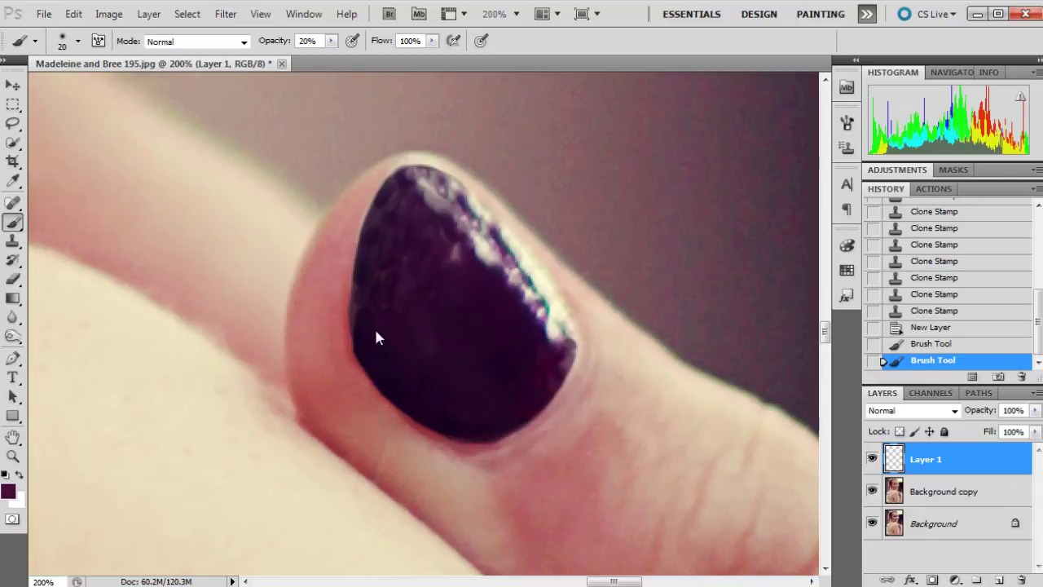
{"action": "left_click", "coordinate": [396, 302]}
{"action": "left_click", "coordinate": [370, 299]}
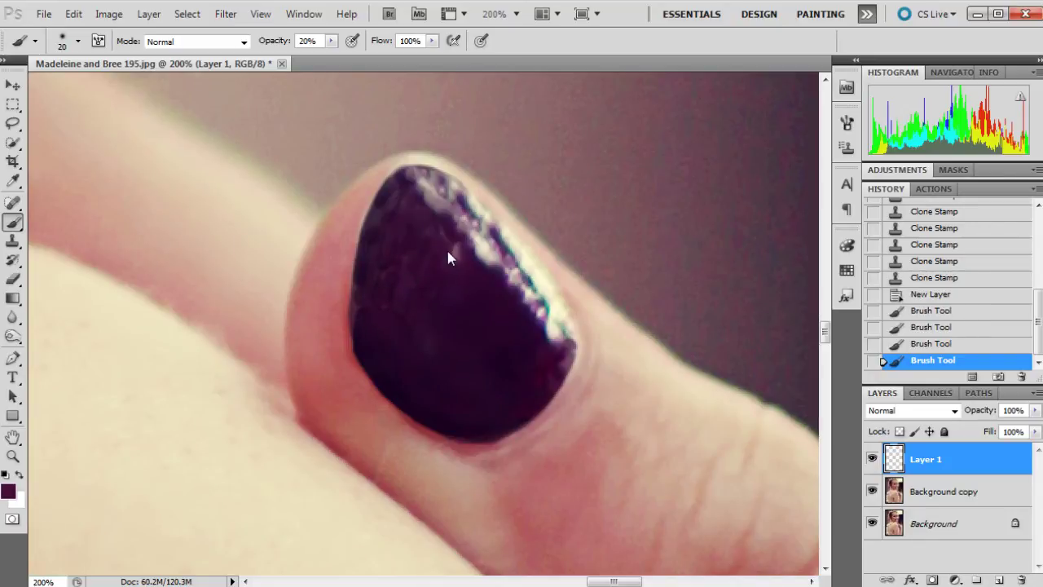
{"action": "left_click", "coordinate": [415, 214]}
{"action": "left_click", "coordinate": [392, 219]}
{"action": "left_click", "coordinate": [519, 354]}
{"action": "left_click", "coordinate": [531, 369]}
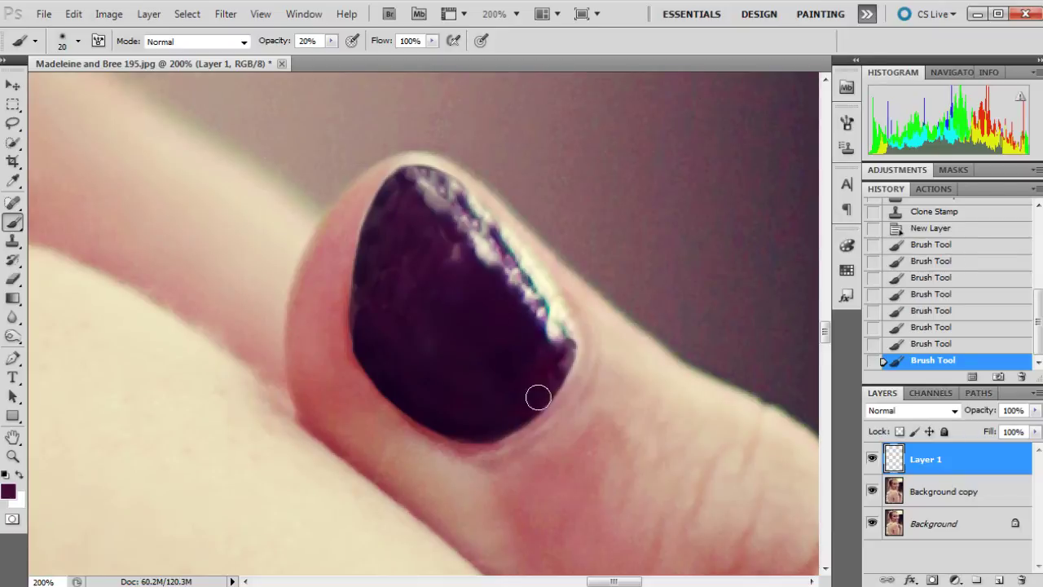
{"action": "mouse_move", "coordinate": [538, 397]}
{"action": "left_mouse_down"}
{"action": "mouse_move", "coordinate": [547, 366]}
{"action": "mouse_move", "coordinate": [538, 347]}
{"action": "left_mouse_up"}
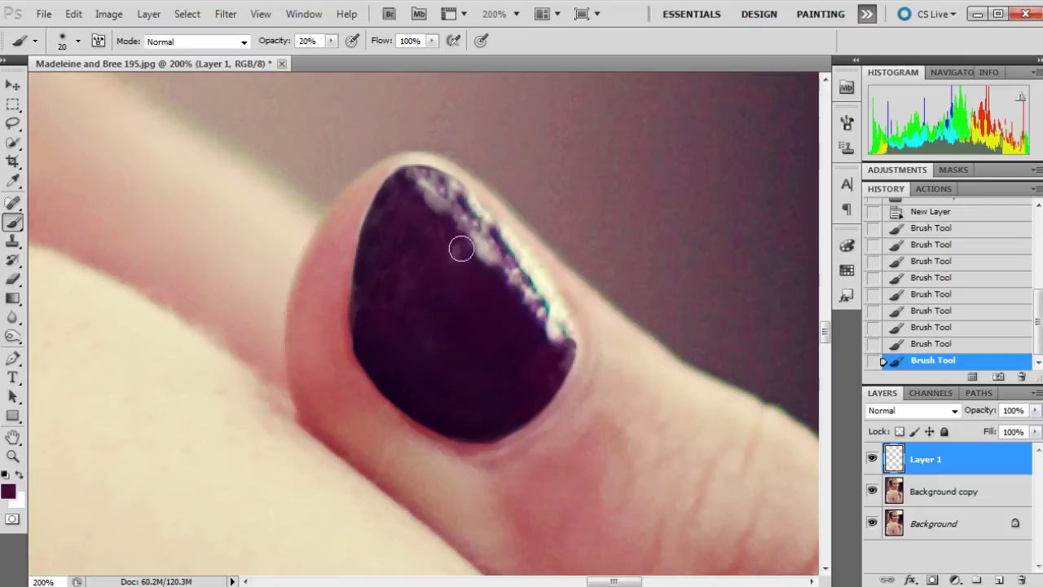
{"action": "left_click_drag", "start_coordinate": [461, 248], "coordinate": [431, 275]}
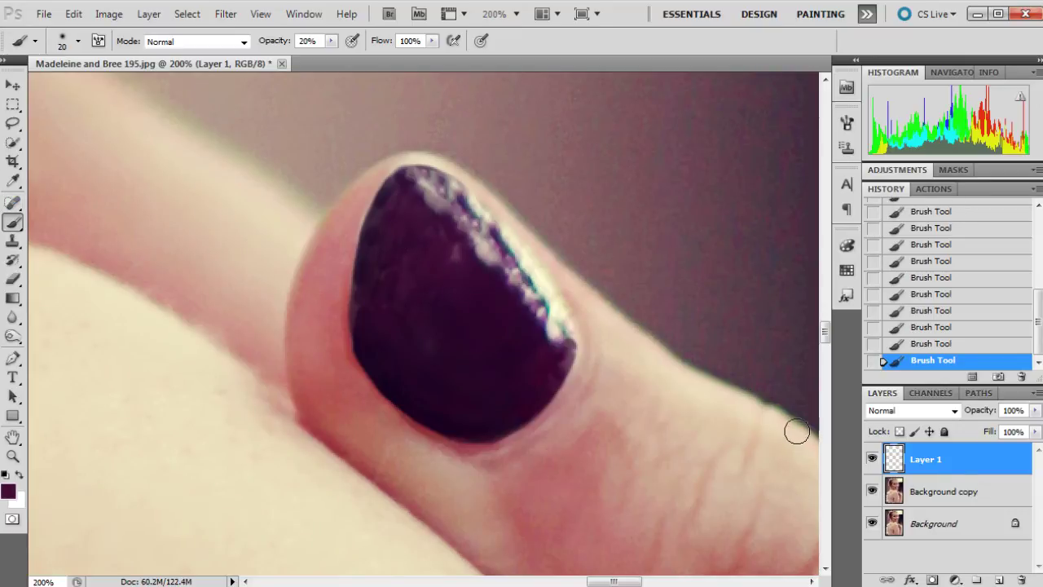
Step: Target the Background copy layer, set the Spot Healing Brush to 14 px, and switch to the regular Healing Brush
{"action": "left_click", "coordinate": [917, 495]}
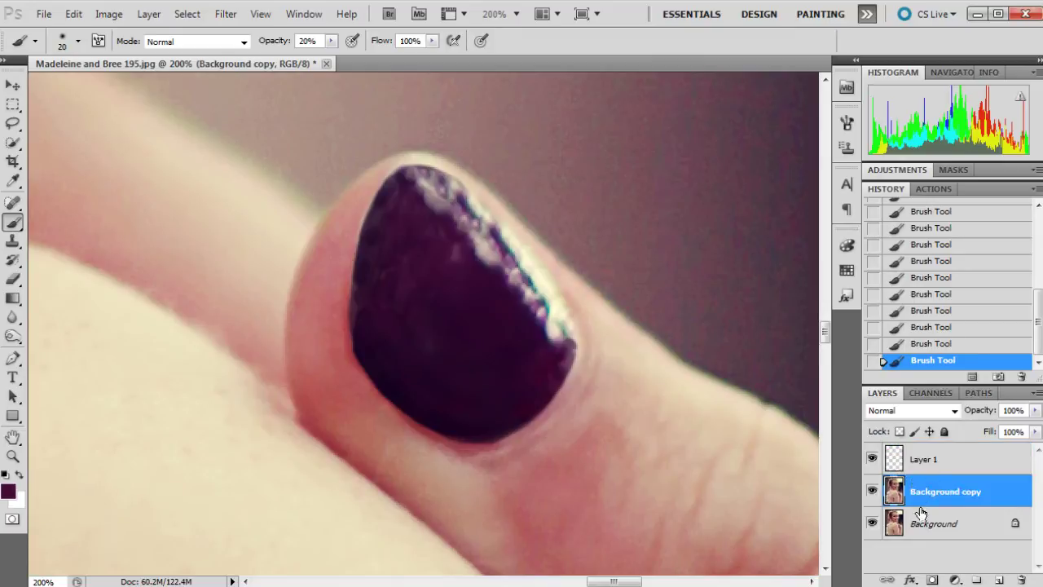
{"action": "left_click", "coordinate": [13, 202]}
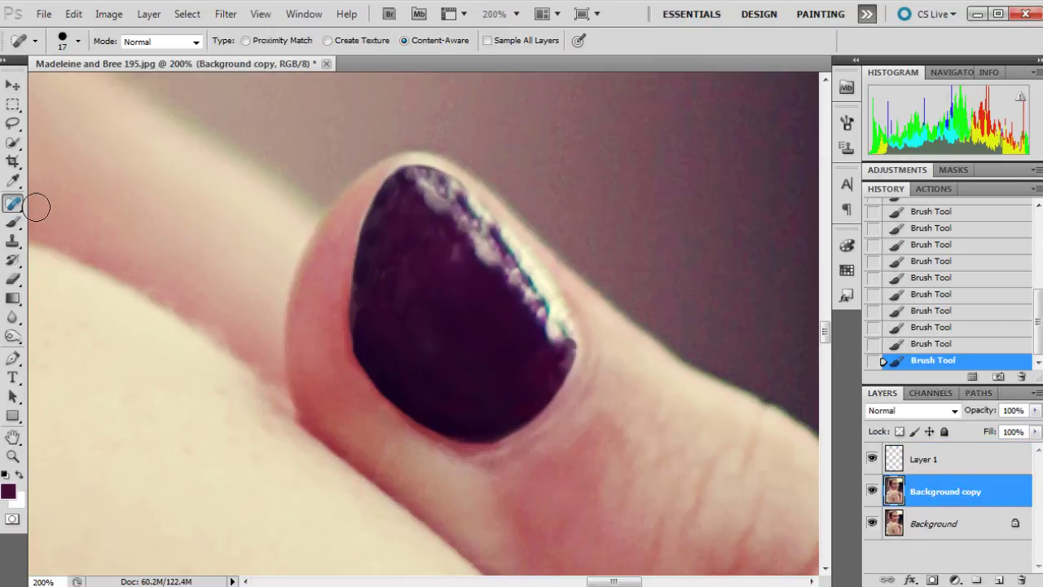
{"action": "left_click", "coordinate": [78, 40]}
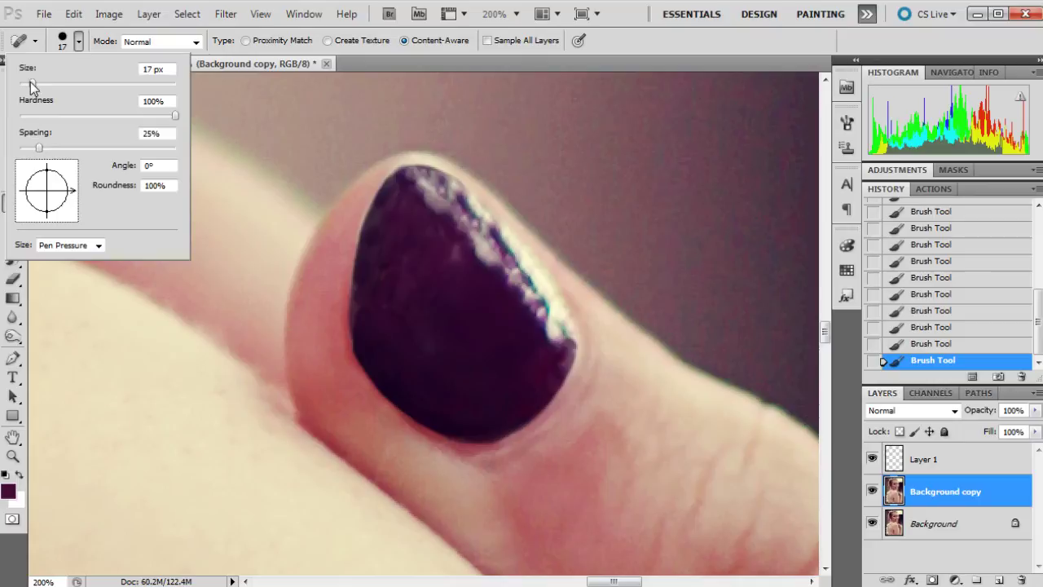
{"action": "left_click_drag", "start_coordinate": [31, 83], "coordinate": [29, 84]}
{"action": "left_click", "coordinate": [76, 43]}
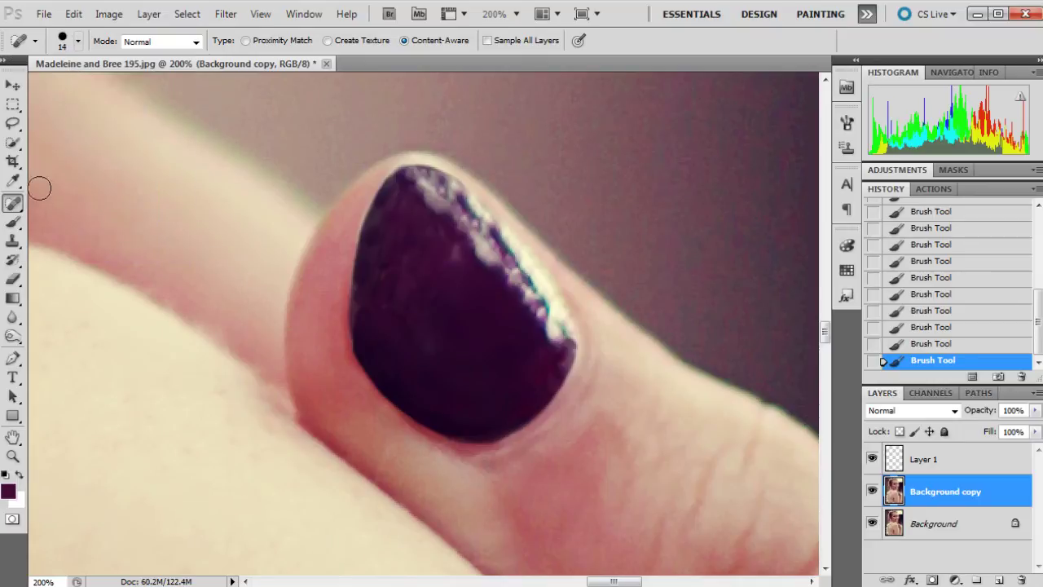
{"action": "right_click", "coordinate": [16, 204]}
{"action": "left_click", "coordinate": [91, 217]}
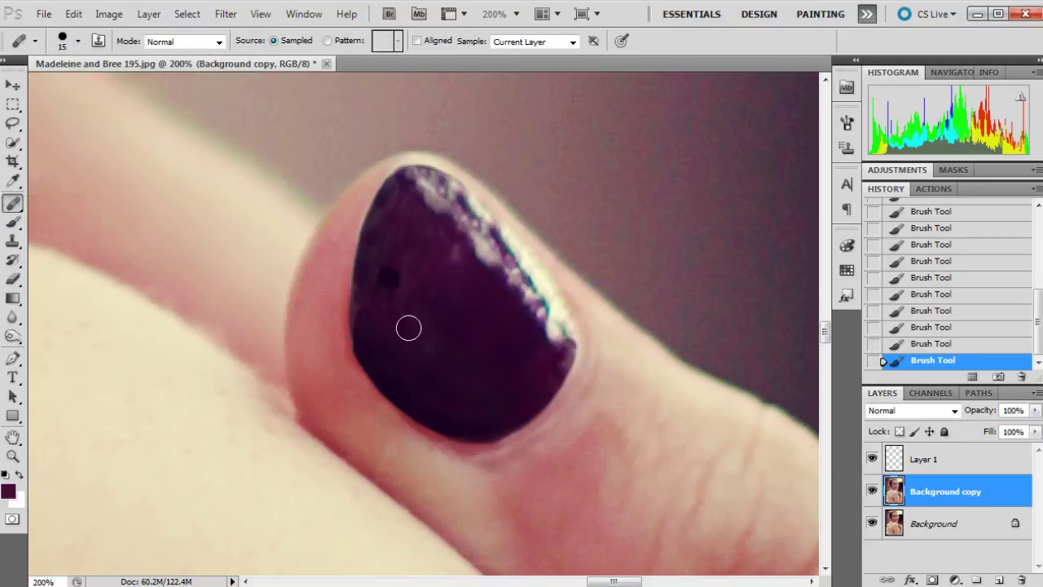
Step: Heal the blotches on the left side of the nail at mid-height, using clean polish sampled from its center
{"action": "left_click", "coordinate": [461, 327], "text": "alt"}
{"action": "left_click", "coordinate": [410, 312]}
{"action": "left_click", "coordinate": [395, 308]}
{"action": "left_click", "coordinate": [379, 306]}
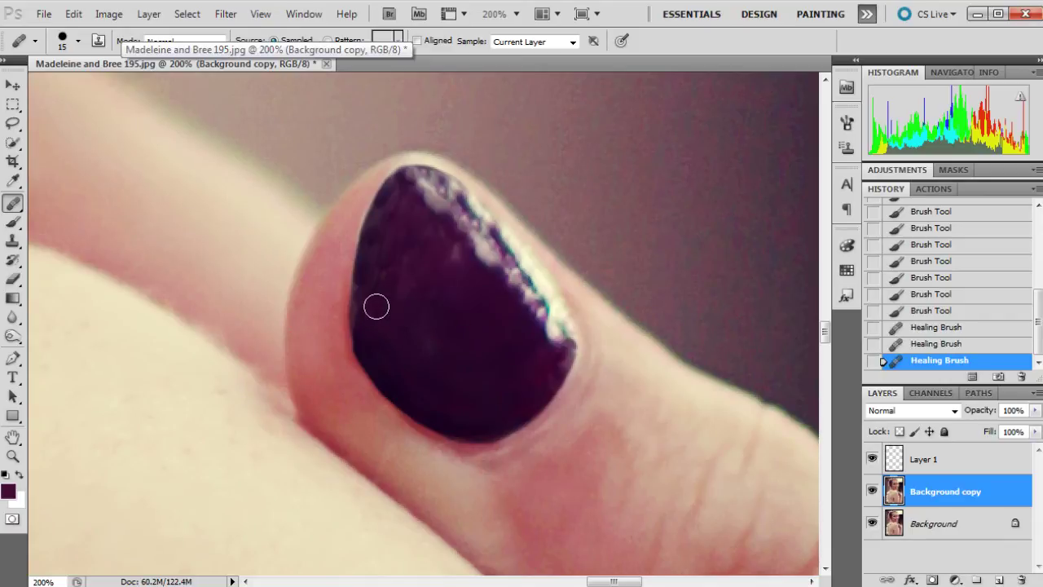
{"action": "left_click", "coordinate": [376, 307]}
{"action": "left_click", "coordinate": [451, 334], "text": "alt"}
{"action": "left_click", "coordinate": [409, 329]}
{"action": "left_click", "coordinate": [411, 323]}
{"action": "left_click", "coordinate": [412, 315]}
Step: Resample polish from the nail's center and heal the uneven patches just above the previously healed area
{"action": "left_click", "coordinate": [443, 312], "text": "alt"}
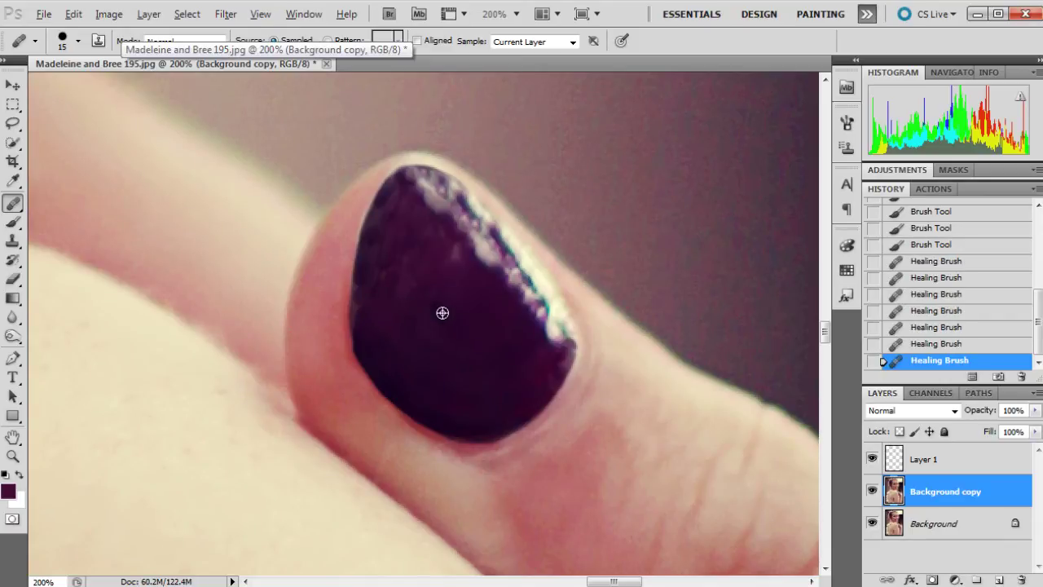
{"action": "left_click", "coordinate": [384, 283]}
{"action": "left_click", "coordinate": [404, 267]}
{"action": "left_click", "coordinate": [398, 281]}
{"action": "left_click", "coordinate": [408, 293]}
{"action": "left_click", "coordinate": [417, 286]}
Step: Heal the remaining marks along the nail's left edge with polish sampled from the center
{"action": "left_click", "coordinate": [447, 289], "text": "alt"}
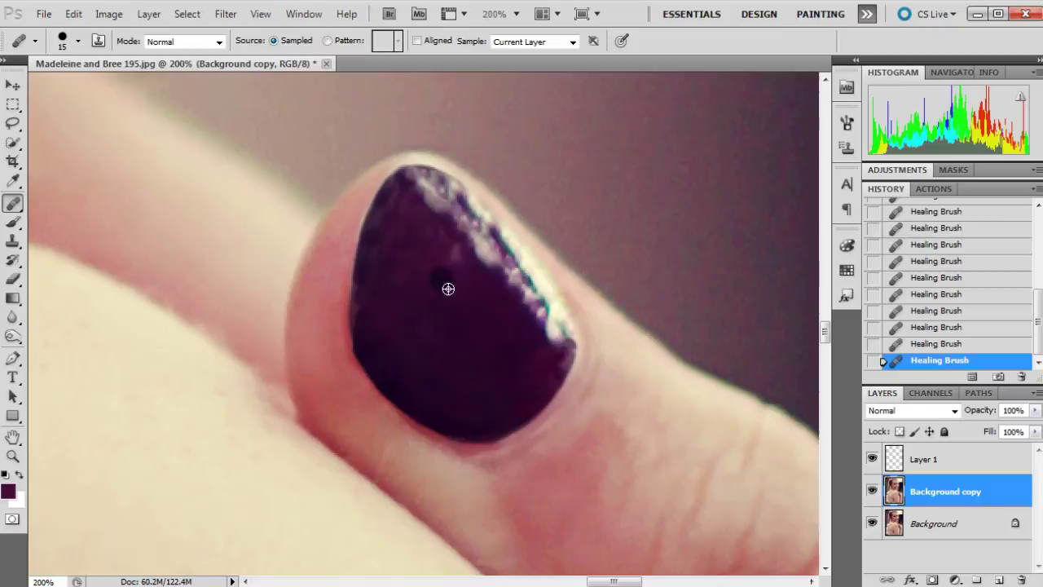
{"action": "left_click", "coordinate": [382, 268]}
{"action": "left_click_drag", "start_coordinate": [376, 282], "coordinate": [370, 305]}
{"action": "left_click", "coordinate": [372, 282]}
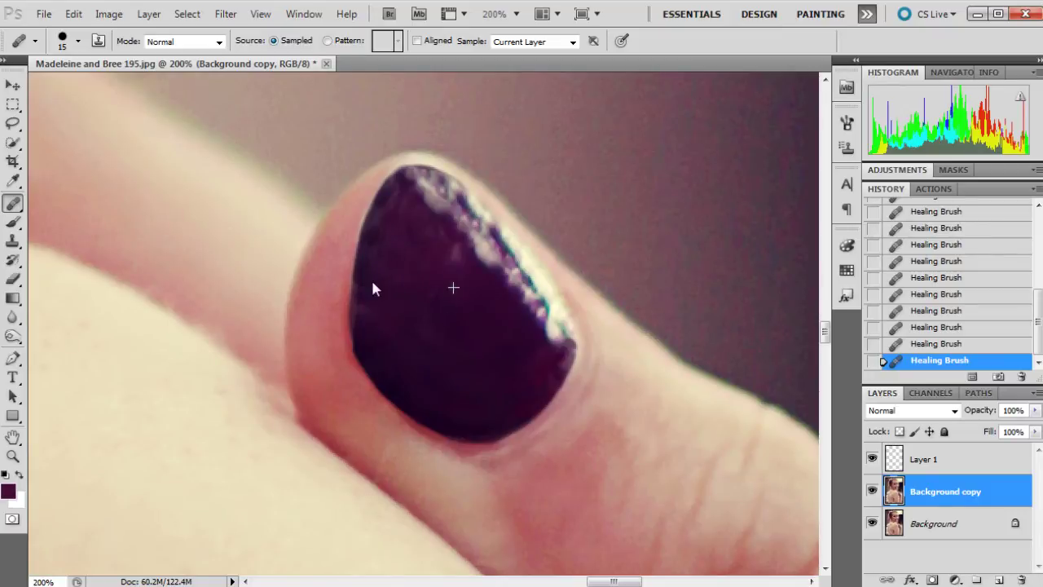
{"action": "left_click", "coordinate": [386, 251]}
{"action": "left_click", "coordinate": [366, 301]}
{"action": "left_click", "coordinate": [368, 289]}
Step: Heal the marks near the nail tip and beside the upper highlight, using polish sampled just below the tip
{"action": "left_click", "coordinate": [393, 258], "text": "alt"}
{"action": "left_click", "coordinate": [396, 206]}
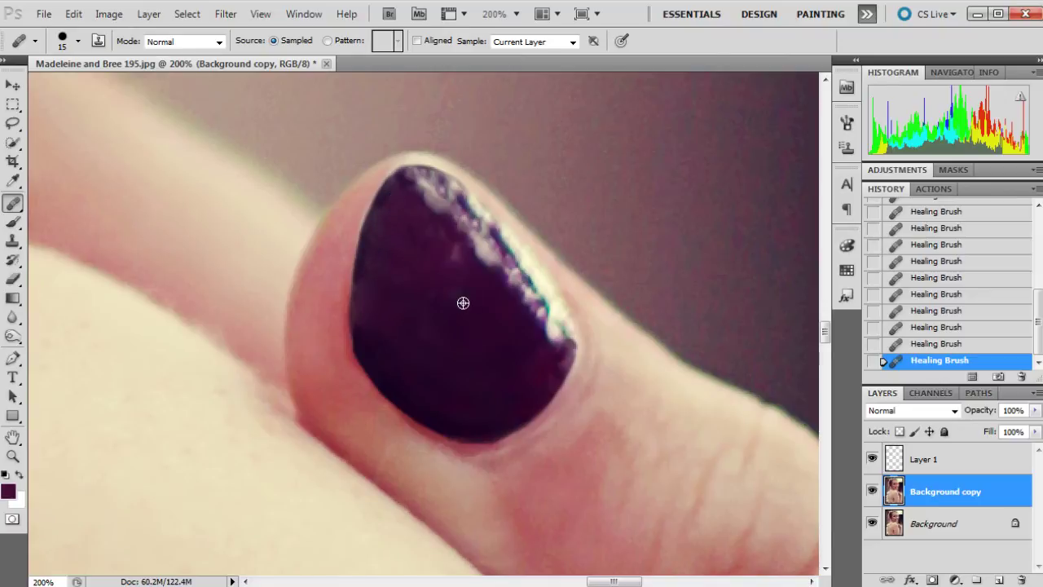
{"action": "left_click", "coordinate": [439, 240]}
Step: Heal the reddish lower-right corner of the nail with adjacent polish and touch up a spot on the left edge
{"action": "left_click", "coordinate": [452, 316], "text": "alt"}
{"action": "left_click", "coordinate": [510, 368], "text": "alt"}
{"action": "left_click", "coordinate": [533, 372]}
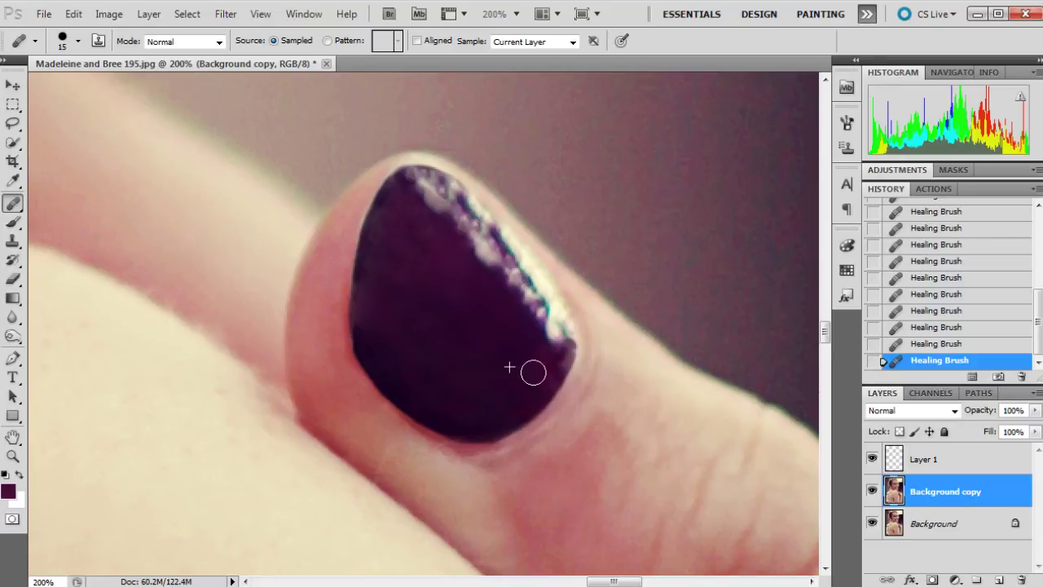
{"action": "left_click", "coordinate": [549, 363]}
{"action": "left_click", "coordinate": [540, 366]}
{"action": "left_click", "coordinate": [373, 303]}
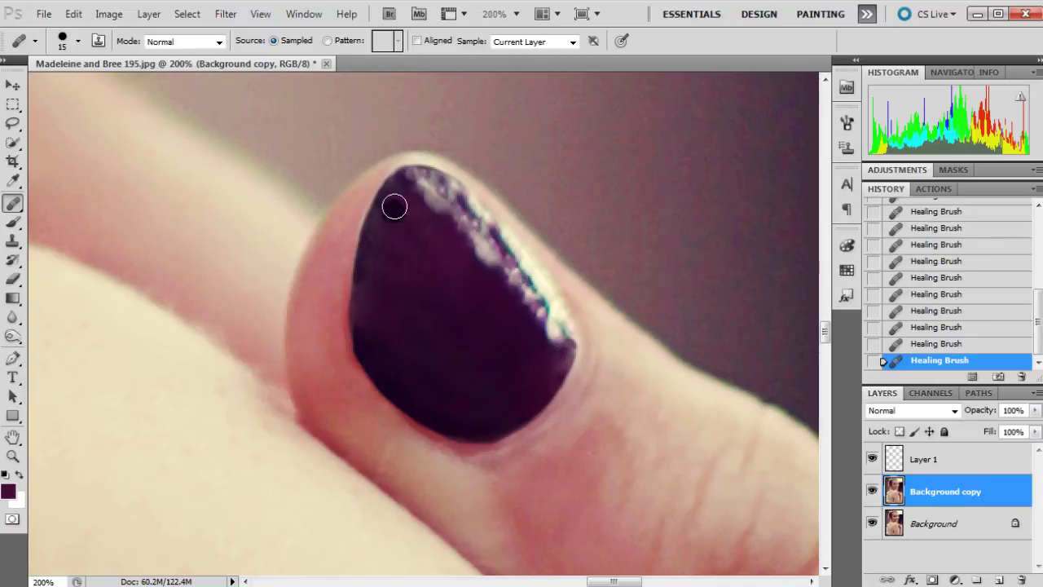
Step: On Layer 1, brush translucent purple along the nail's lower edge from the lower-left side to the lower-right corner
{"action": "left_click", "coordinate": [945, 466]}
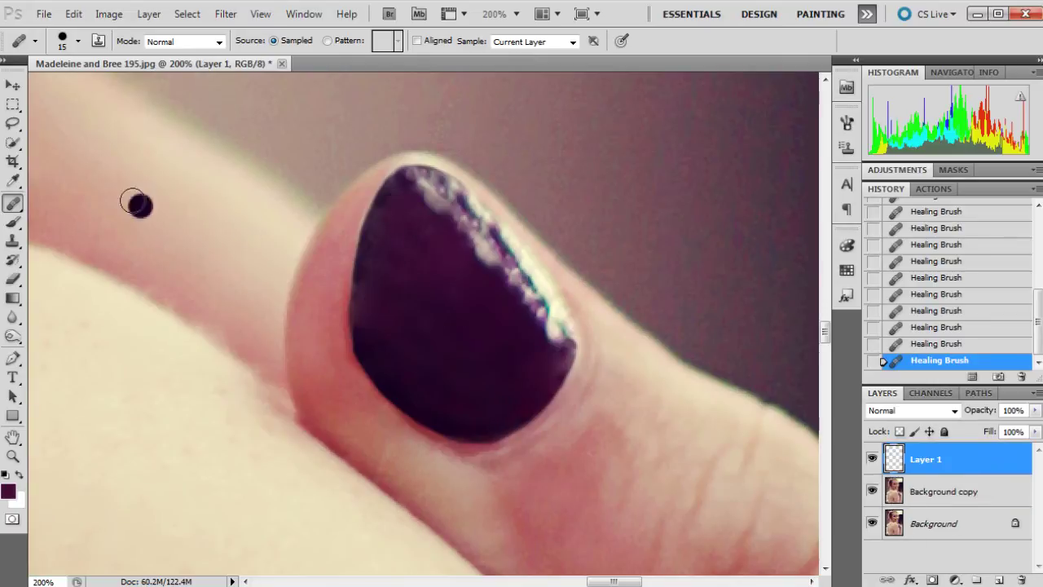
{"action": "left_click", "coordinate": [12, 222]}
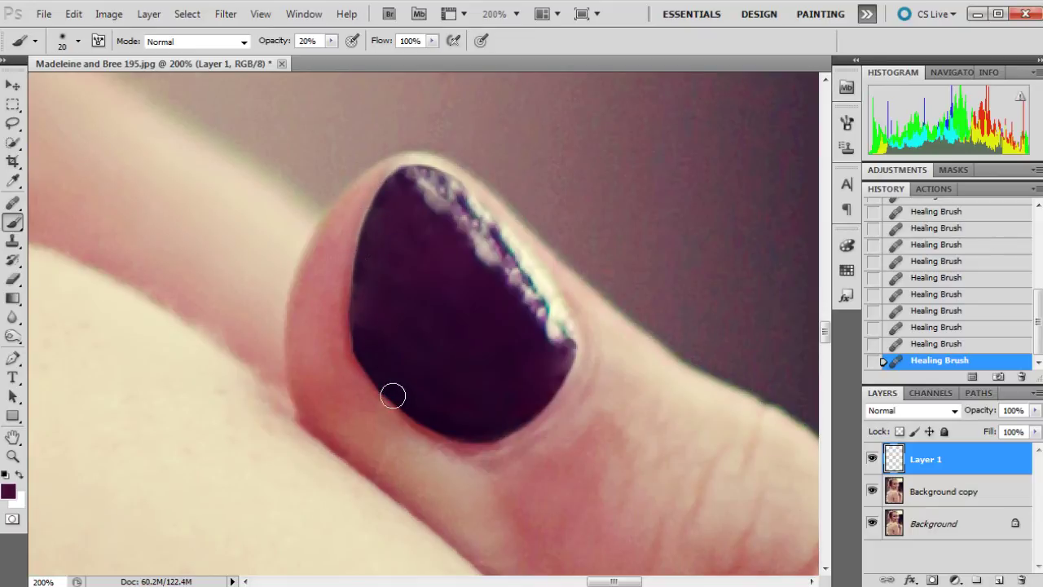
{"action": "mouse_move", "coordinate": [392, 396]}
{"action": "left_mouse_down"}
{"action": "mouse_move", "coordinate": [449, 431]}
{"action": "mouse_move", "coordinate": [530, 417]}
{"action": "mouse_move", "coordinate": [575, 330]}
{"action": "left_mouse_up"}
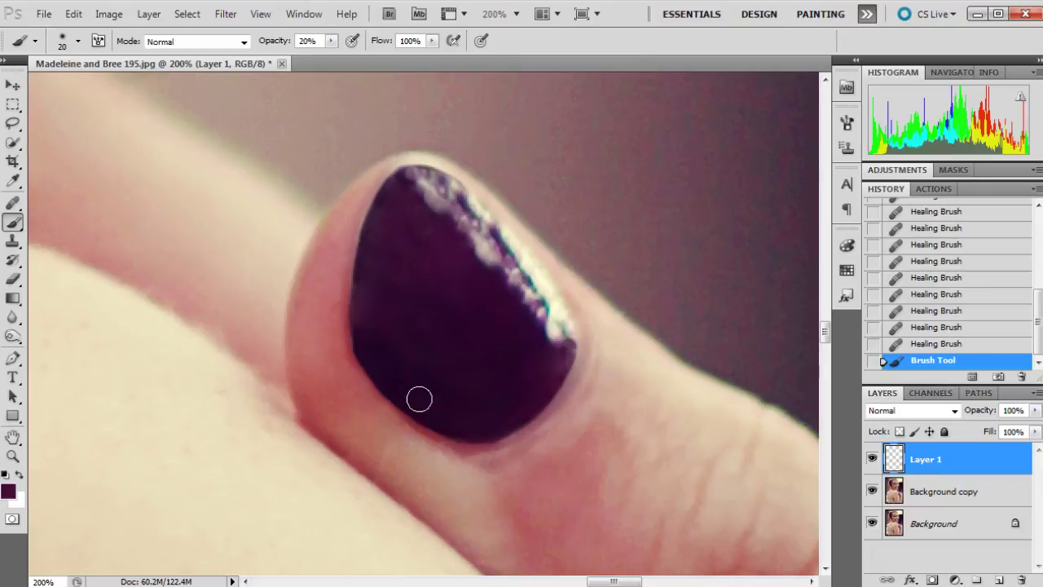
{"action": "left_click", "coordinate": [566, 354]}
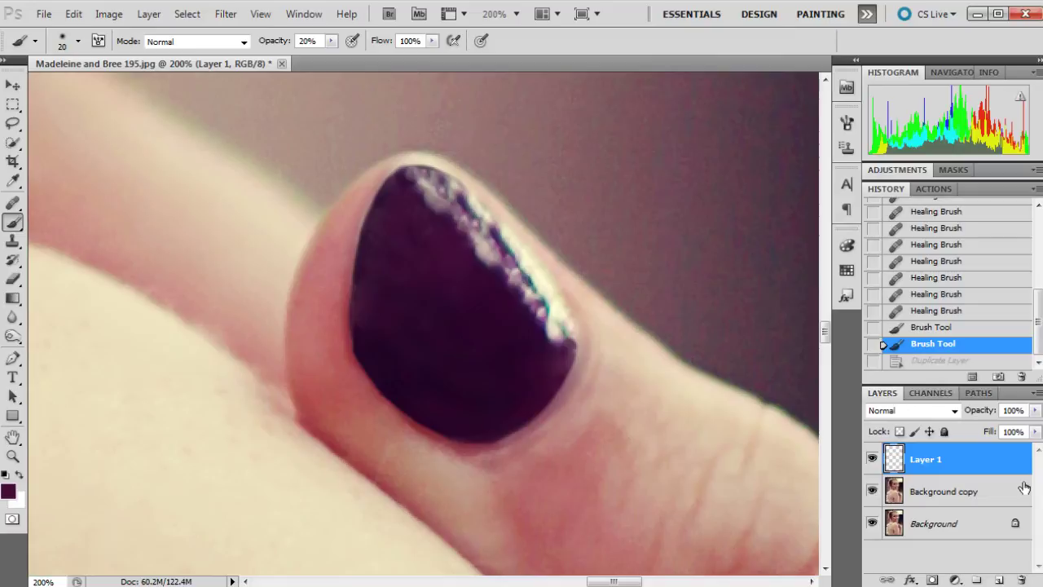
Step: Create a new layer in Overlay mode filled with the overlay-neutral 50% gray
{"action": "left_click", "coordinate": [1001, 580], "text": "alt"}
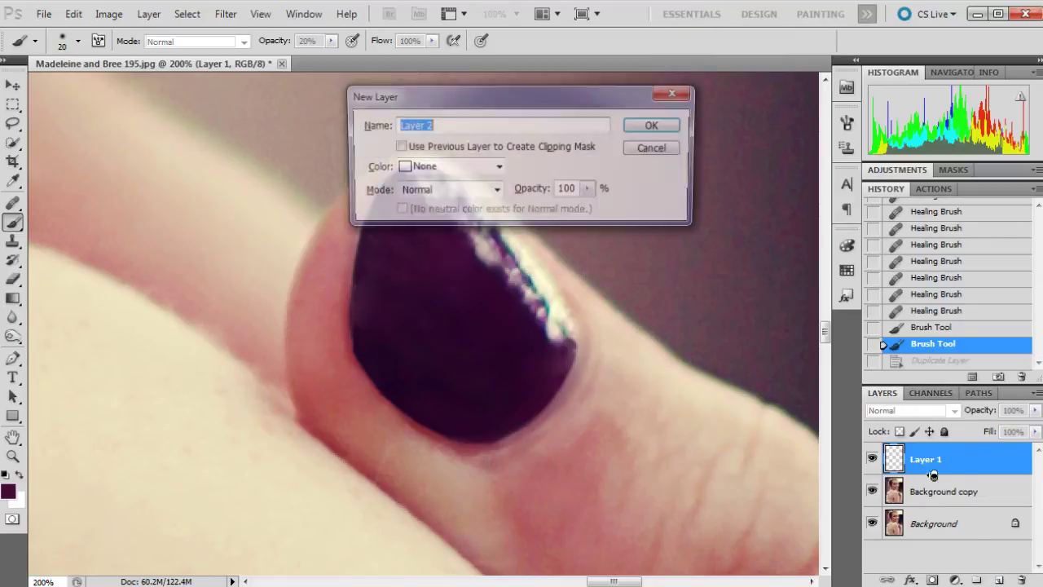
{"action": "left_click", "coordinate": [415, 193]}
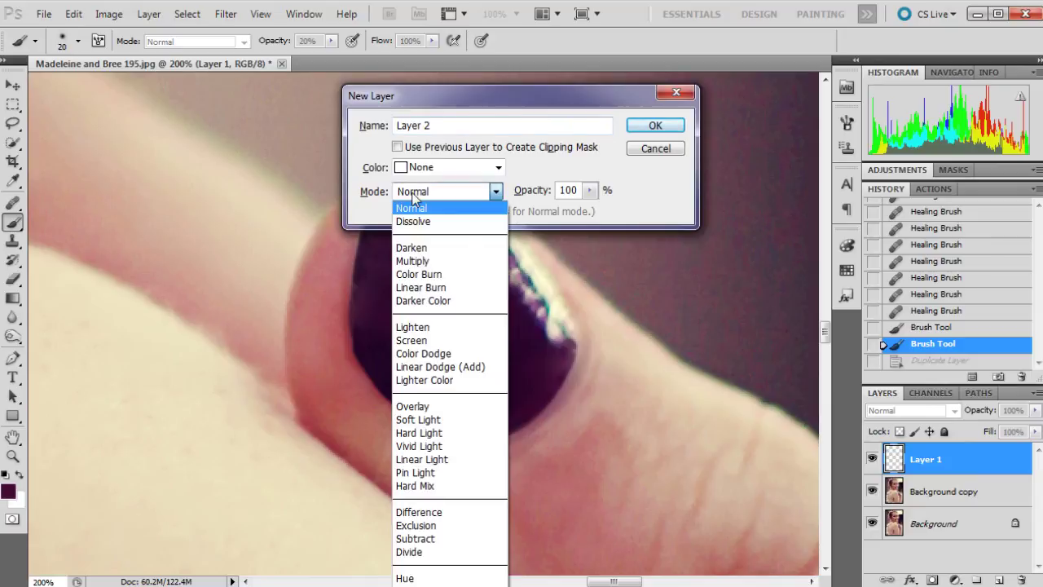
{"action": "left_click", "coordinate": [401, 406]}
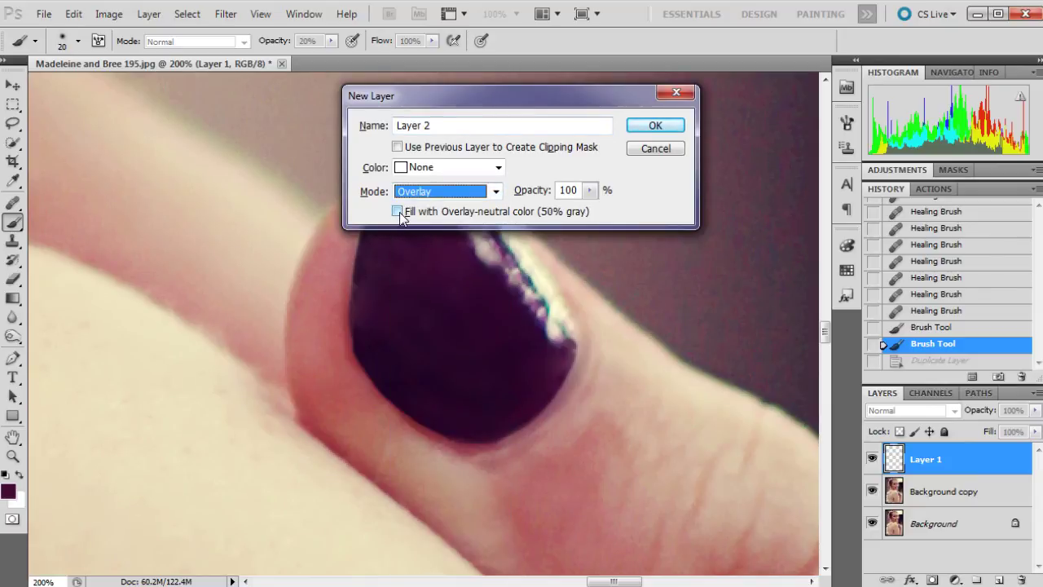
{"action": "left_click", "coordinate": [398, 212]}
{"action": "left_click", "coordinate": [662, 129]}
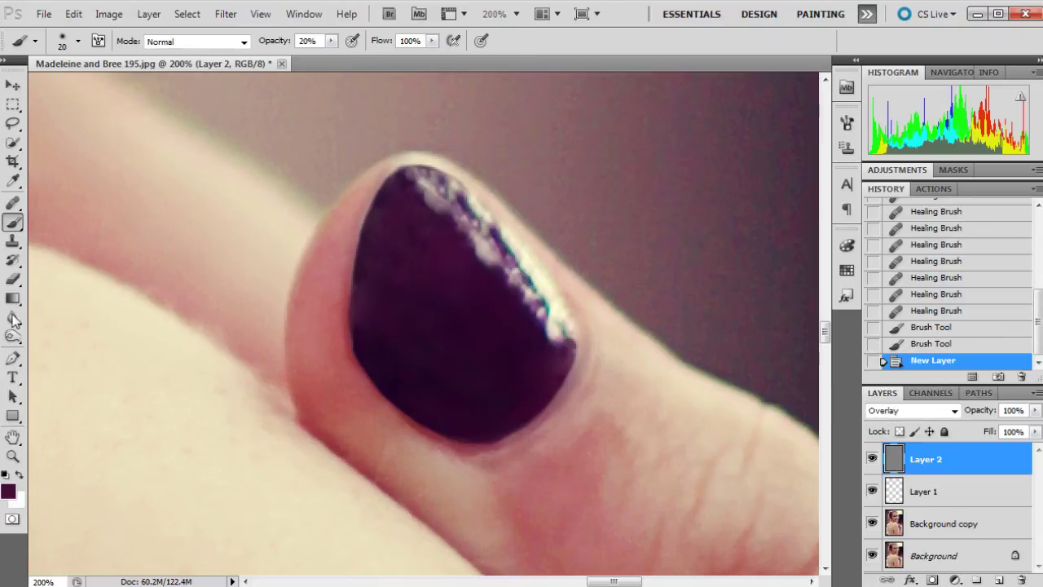
Step: Burn the polish across the middle and lower part of the nail with a 17 px brush, Midtones range, 12% exposure
{"action": "left_click_drag", "start_coordinate": [12, 336], "coordinate": [53, 351]}
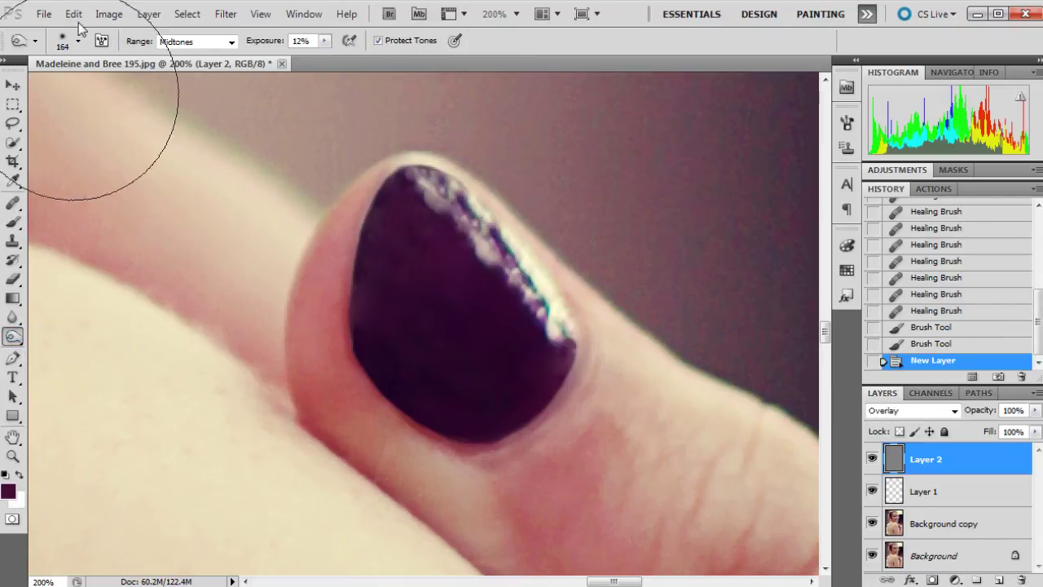
{"action": "left_click", "coordinate": [78, 41]}
{"action": "left_click_drag", "start_coordinate": [73, 85], "coordinate": [50, 88]}
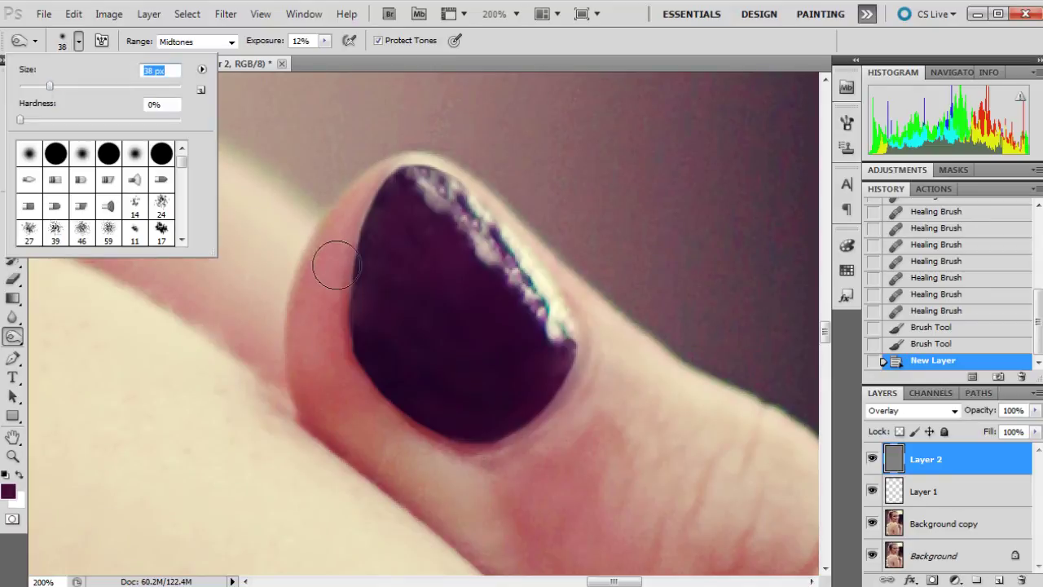
{"action": "left_click", "coordinate": [34, 86]}
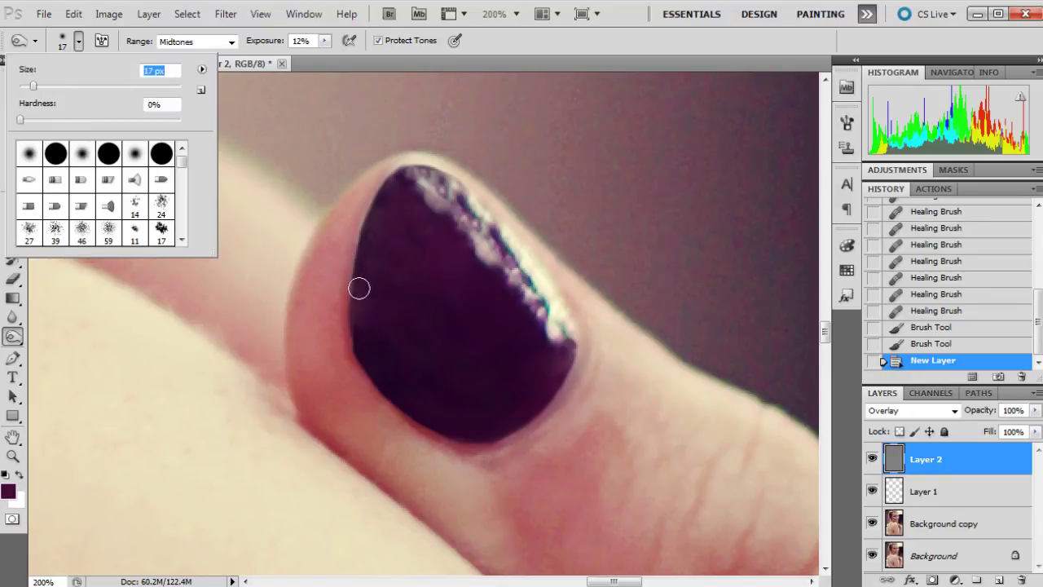
{"action": "key", "text": "Return"}
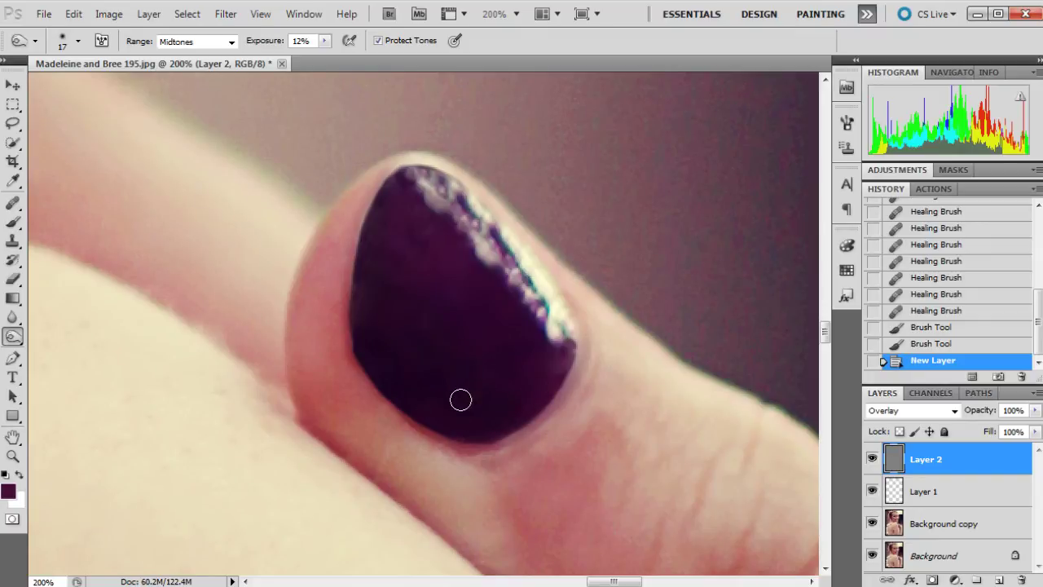
{"action": "mouse_move", "coordinate": [508, 401]}
{"action": "left_mouse_down"}
{"action": "mouse_move", "coordinate": [537, 374]}
{"action": "mouse_move", "coordinate": [517, 406]}
{"action": "mouse_move", "coordinate": [558, 372]}
{"action": "mouse_move", "coordinate": [531, 391]}
{"action": "mouse_move", "coordinate": [506, 367]}
{"action": "mouse_move", "coordinate": [478, 369]}
{"action": "mouse_move", "coordinate": [468, 328]}
{"action": "left_mouse_up"}
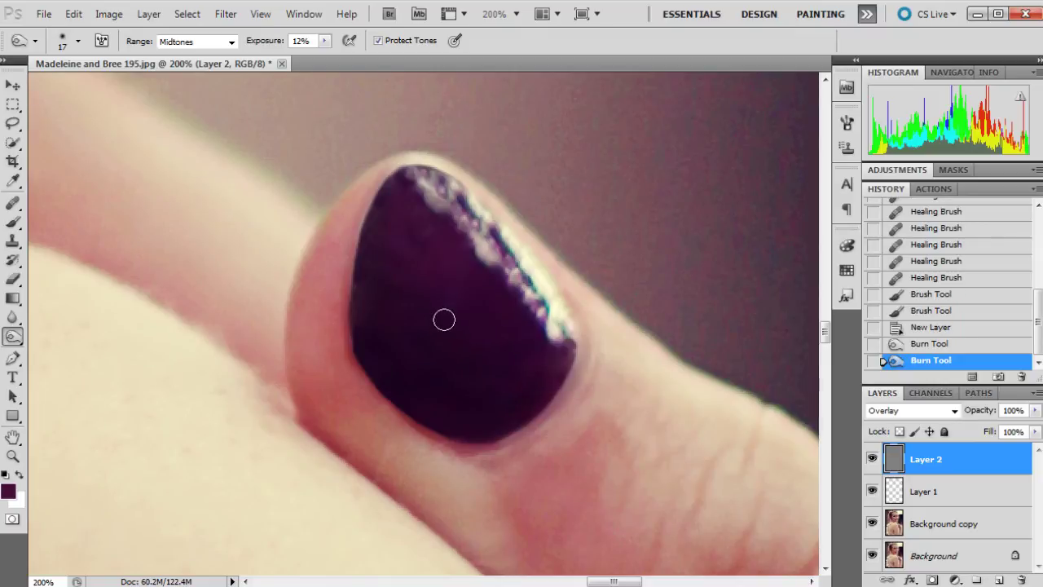
{"action": "left_click_drag", "start_coordinate": [382, 309], "coordinate": [475, 309]}
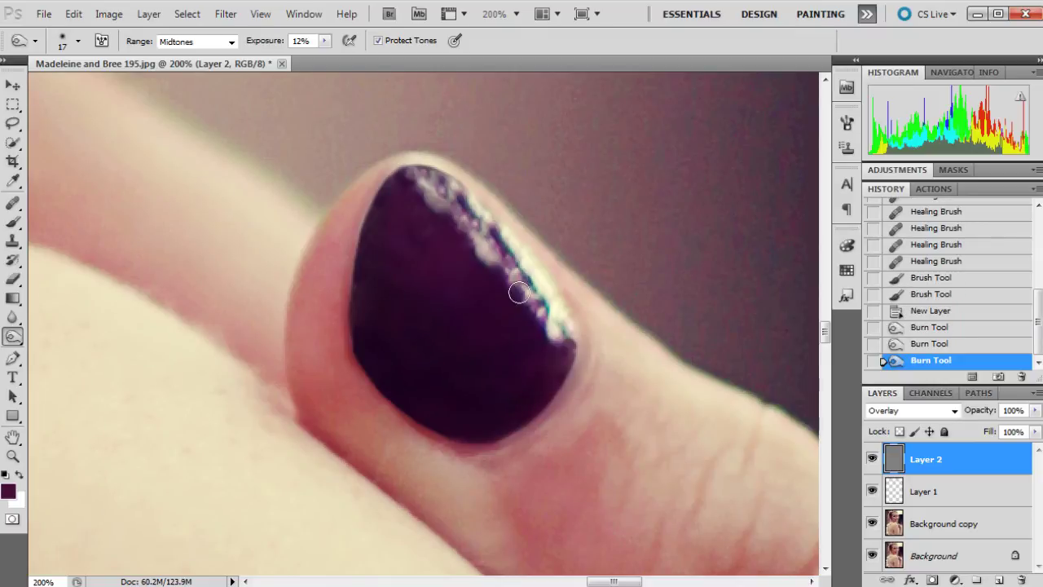
{"action": "mouse_move", "coordinate": [418, 282]}
{"action": "left_mouse_down"}
{"action": "mouse_move", "coordinate": [469, 347]}
{"action": "mouse_move", "coordinate": [486, 333]}
{"action": "mouse_move", "coordinate": [489, 360]}
{"action": "mouse_move", "coordinate": [482, 351]}
{"action": "mouse_move", "coordinate": [522, 377]}
{"action": "mouse_move", "coordinate": [559, 371]}
{"action": "mouse_move", "coordinate": [526, 392]}
{"action": "mouse_move", "coordinate": [541, 364]}
{"action": "mouse_move", "coordinate": [507, 388]}
{"action": "left_mouse_up"}
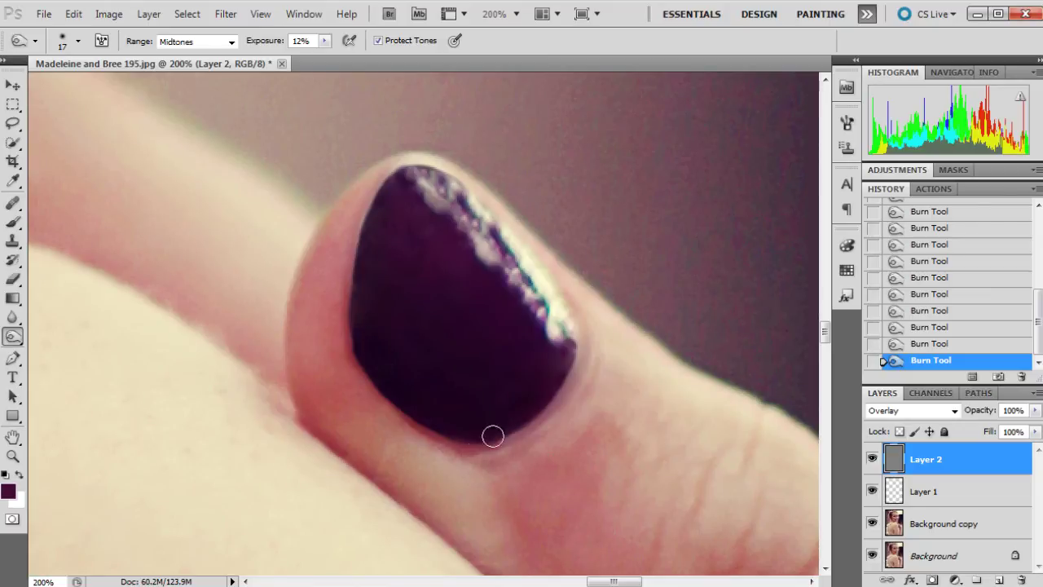
Step: Dodge the polish from the nail tip down along the inner side of the highlight, using 38 px, Midtones and 16% exposure
{"action": "left_click", "coordinate": [18, 334]}
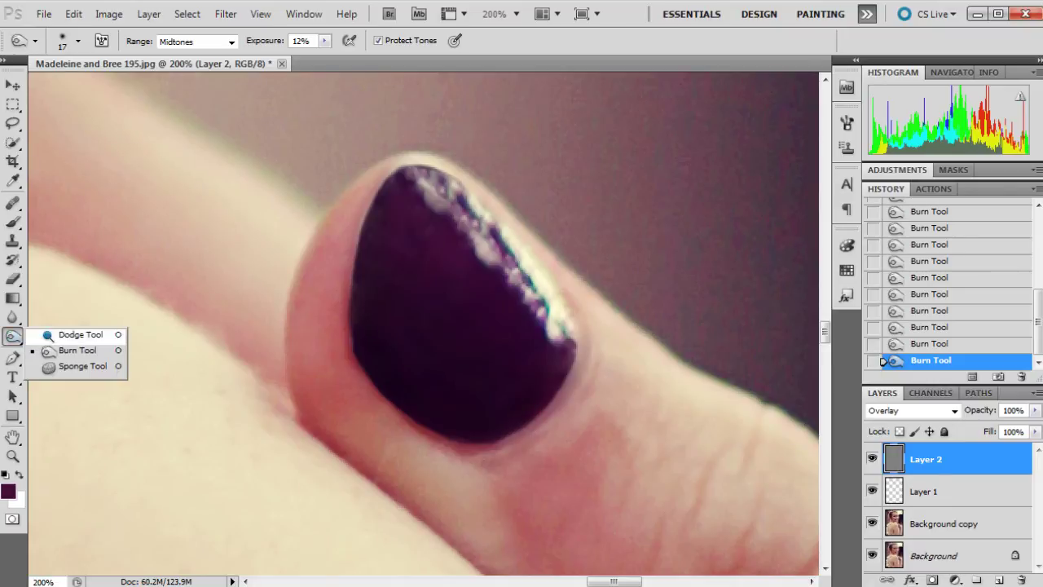
{"action": "left_click", "coordinate": [66, 334]}
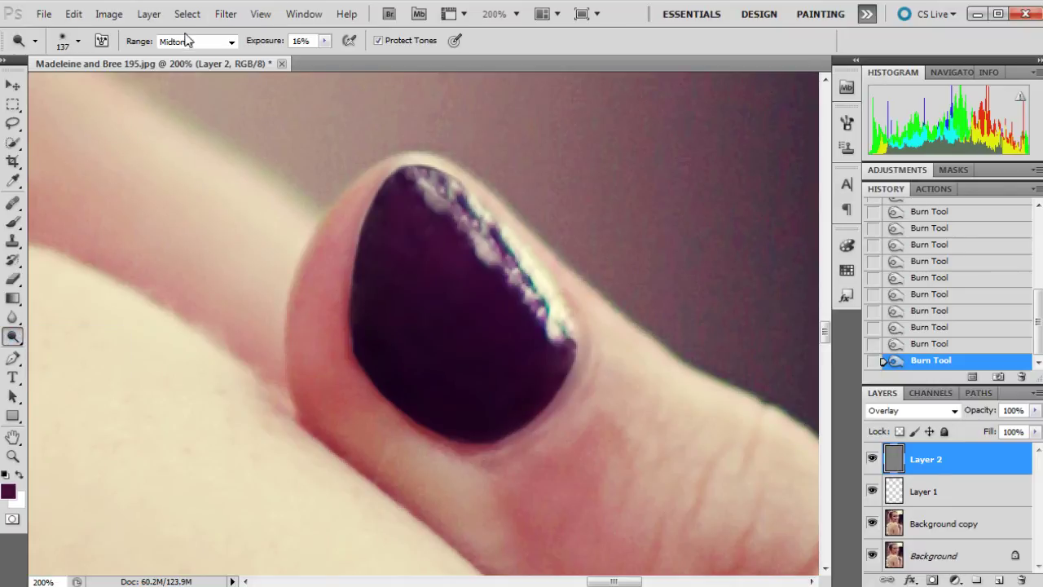
{"action": "left_click", "coordinate": [76, 42]}
{"action": "left_click", "coordinate": [69, 87]}
{"action": "left_click", "coordinate": [50, 86]}
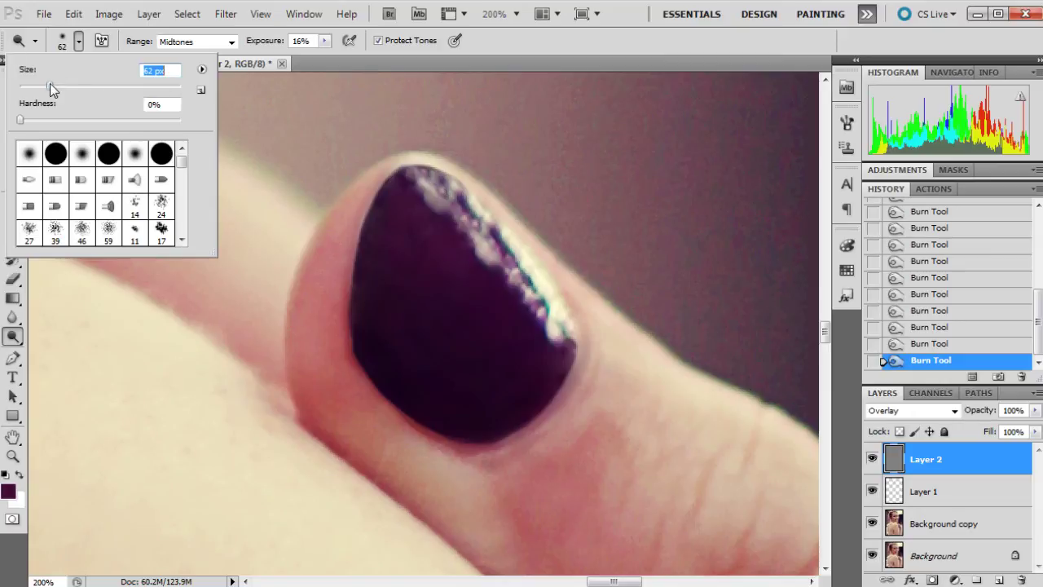
{"action": "left_click_drag", "start_coordinate": [50, 85], "coordinate": [44, 86]}
{"action": "mouse_move", "coordinate": [421, 199]}
{"action": "left_mouse_down"}
{"action": "mouse_move", "coordinate": [548, 369]}
{"action": "mouse_move", "coordinate": [509, 347]}
{"action": "mouse_move", "coordinate": [392, 198]}
{"action": "left_mouse_up"}
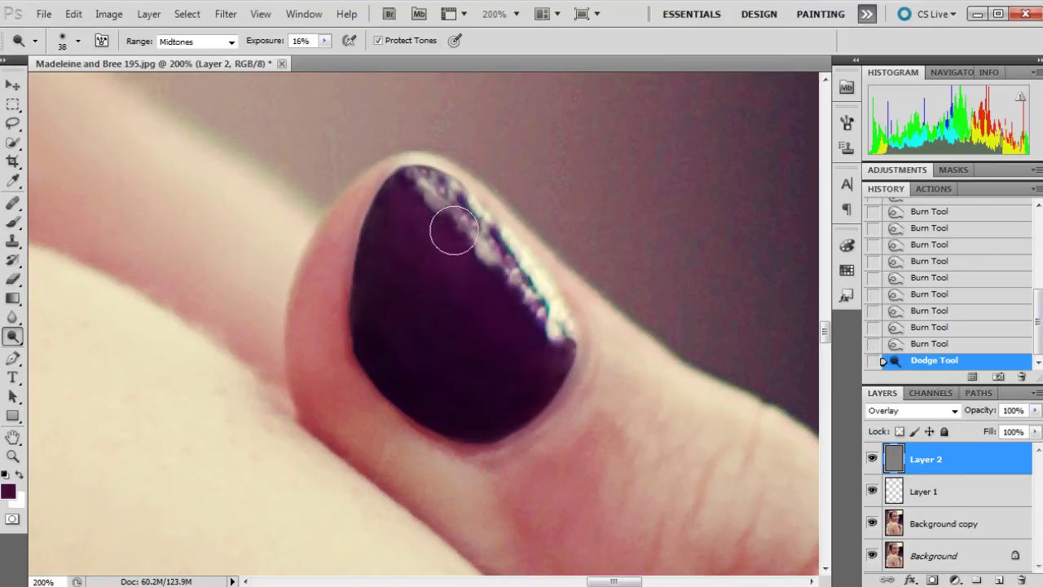
{"action": "mouse_move", "coordinate": [454, 230]}
{"action": "left_mouse_down"}
{"action": "mouse_move", "coordinate": [486, 253]}
{"action": "mouse_move", "coordinate": [547, 344]}
{"action": "left_mouse_up"}
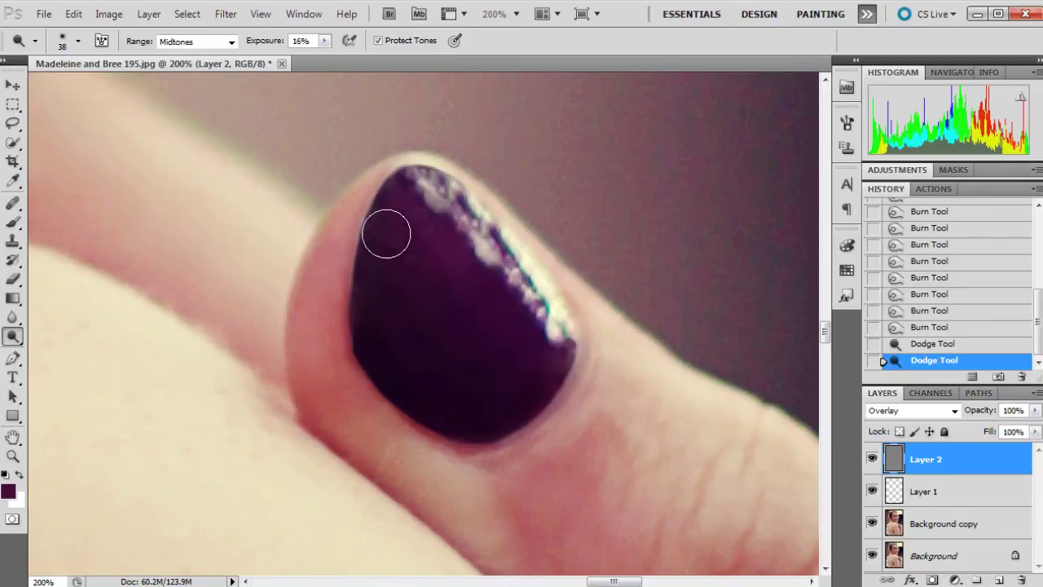
Step: Dodge the upper-left part of the nail and the corner at the highlight's lower end
{"action": "left_click_drag", "start_coordinate": [386, 234], "coordinate": [418, 302]}
{"action": "left_click", "coordinate": [387, 286]}
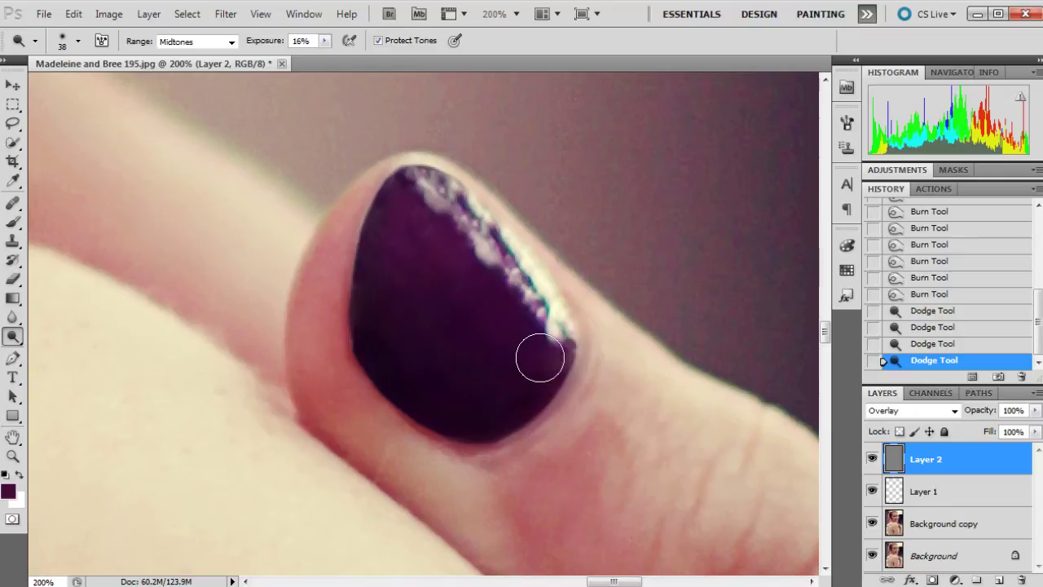
{"action": "left_click", "coordinate": [550, 342]}
{"action": "left_click", "coordinate": [559, 328]}
{"action": "left_click", "coordinate": [563, 321]}
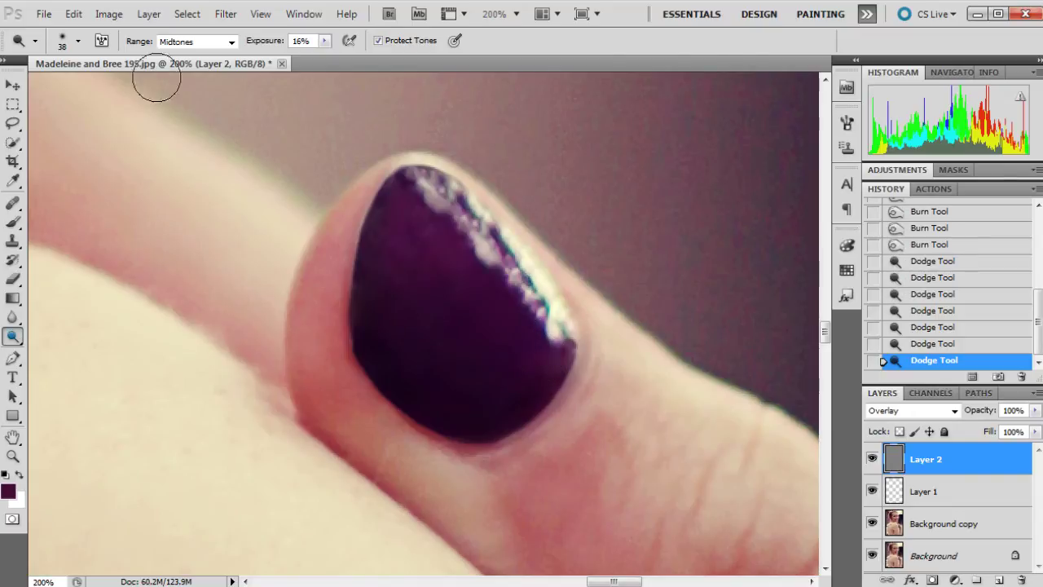
Step: Set the Dodge range to Highlights and brighten the polish beside the highlight from the tip to the lower-right corner
{"action": "left_click", "coordinate": [196, 41]}
{"action": "left_click", "coordinate": [183, 56]}
{"action": "mouse_move", "coordinate": [410, 215]}
{"action": "left_mouse_down"}
{"action": "mouse_move", "coordinate": [444, 207]}
{"action": "mouse_move", "coordinate": [454, 216]}
{"action": "left_mouse_up"}
{"action": "mouse_move", "coordinate": [459, 261]}
{"action": "left_mouse_down"}
{"action": "mouse_move", "coordinate": [584, 377]}
{"action": "mouse_move", "coordinate": [531, 345]}
{"action": "left_mouse_up"}
{"action": "left_click_drag", "start_coordinate": [540, 386], "coordinate": [500, 358]}
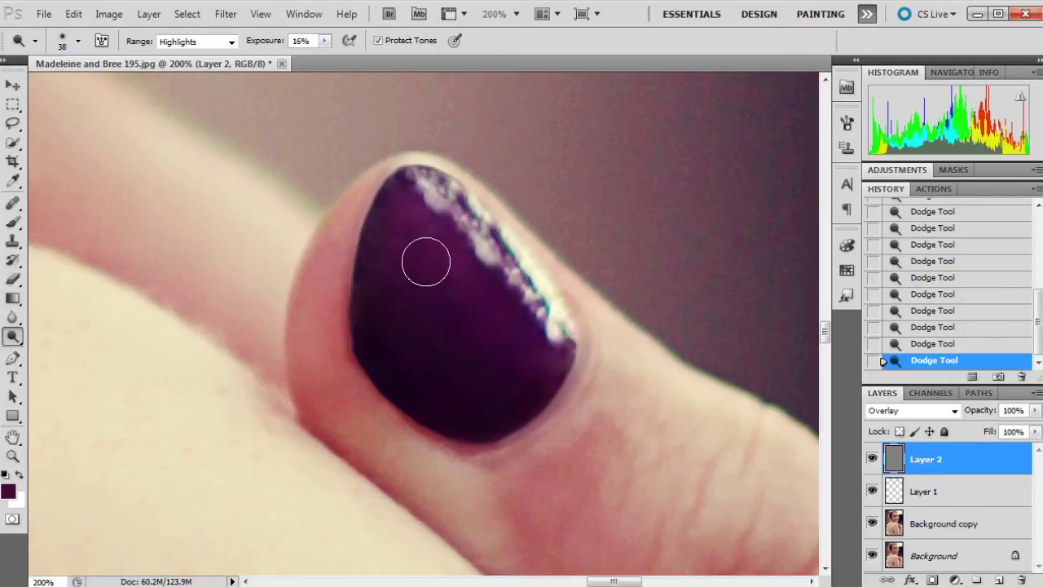
{"action": "key", "text": "ctrl+z"}
{"action": "key", "text": "ctrl+z"}
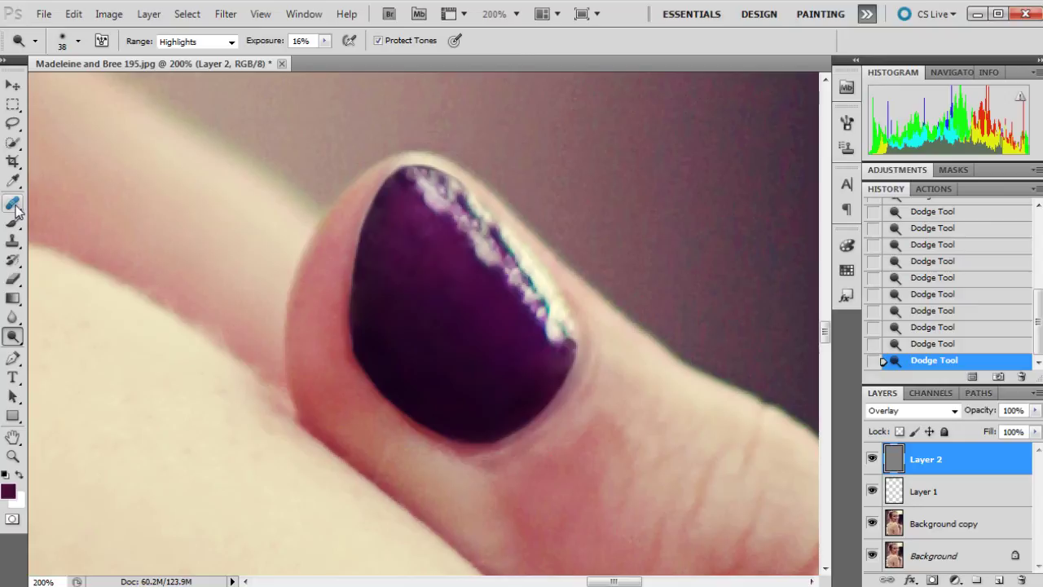
Step: On Background copy, prepare an 8 px brush with dark polish colour sampled near the nail's lower-left edge
{"action": "left_click", "coordinate": [931, 525]}
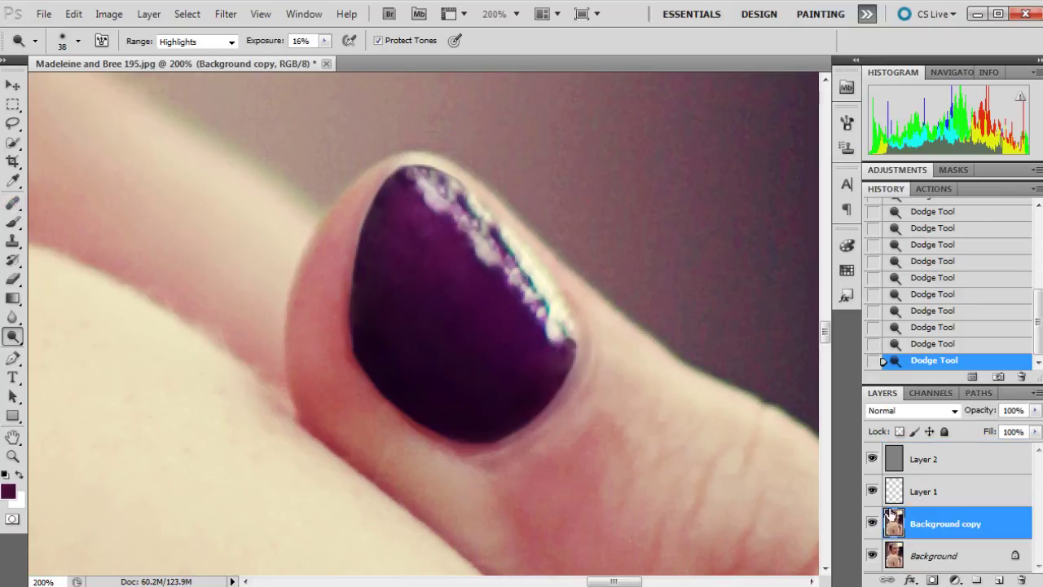
{"action": "left_click", "coordinate": [15, 203]}
{"action": "left_click", "coordinate": [13, 222]}
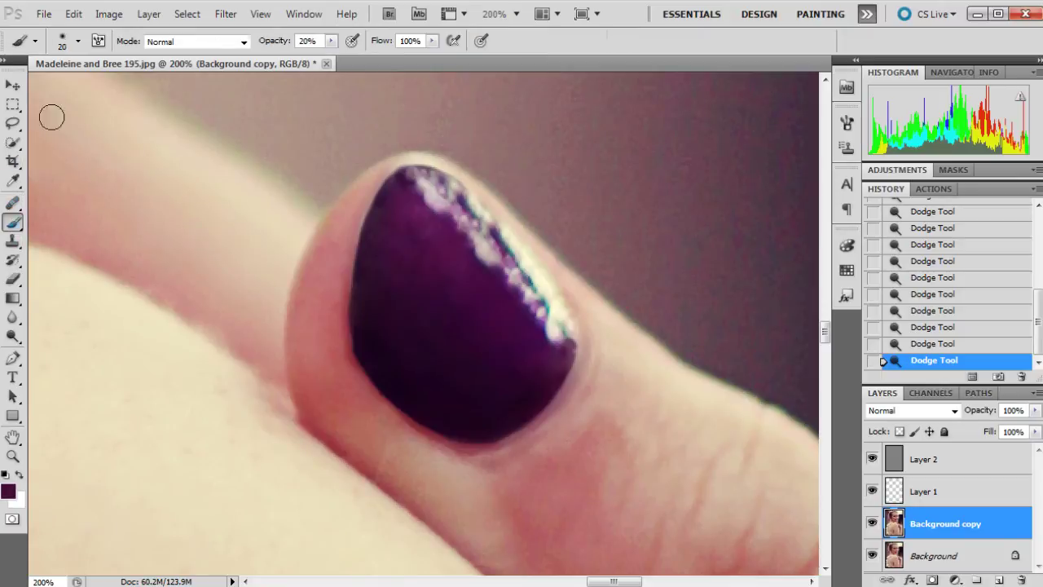
{"action": "left_click", "coordinate": [13, 456]}
{"action": "left_click", "coordinate": [492, 433]}
{"action": "left_click", "coordinate": [492, 433]}
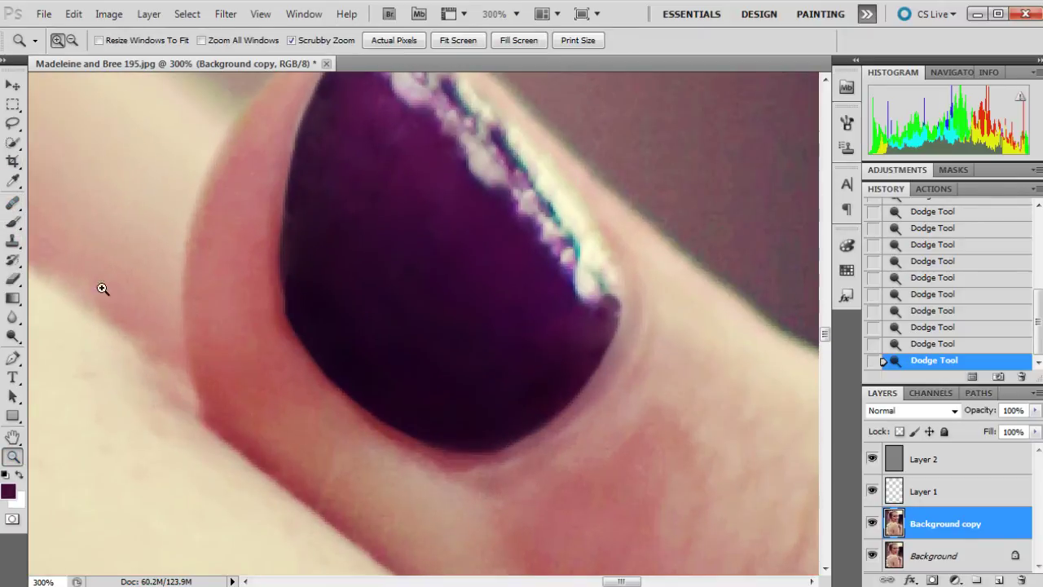
{"action": "left_click", "coordinate": [13, 221]}
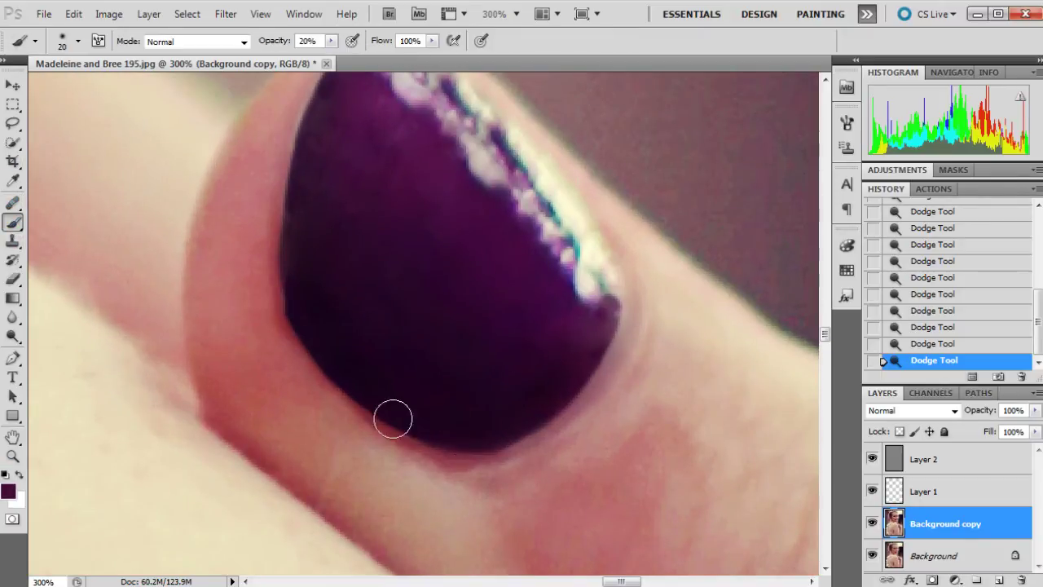
{"action": "left_click", "coordinate": [78, 41]}
{"action": "left_click", "coordinate": [70, 44]}
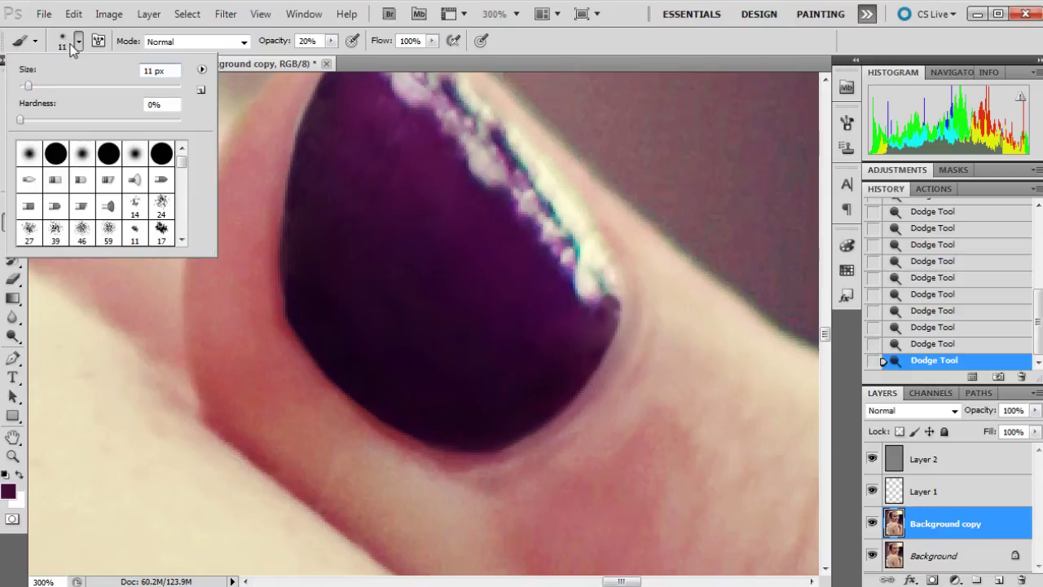
{"action": "left_click", "coordinate": [234, 270]}
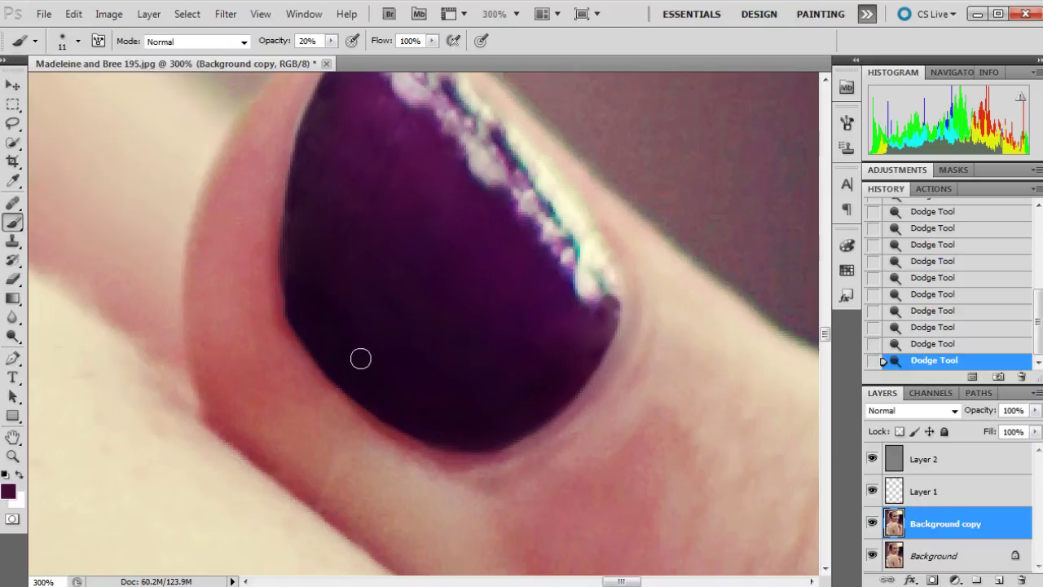
{"action": "left_click", "coordinate": [310, 326], "text": "alt"}
{"action": "left_click", "coordinate": [76, 40]}
{"action": "left_click_drag", "start_coordinate": [28, 88], "coordinate": [23, 88]}
{"action": "key", "text": "Return"}
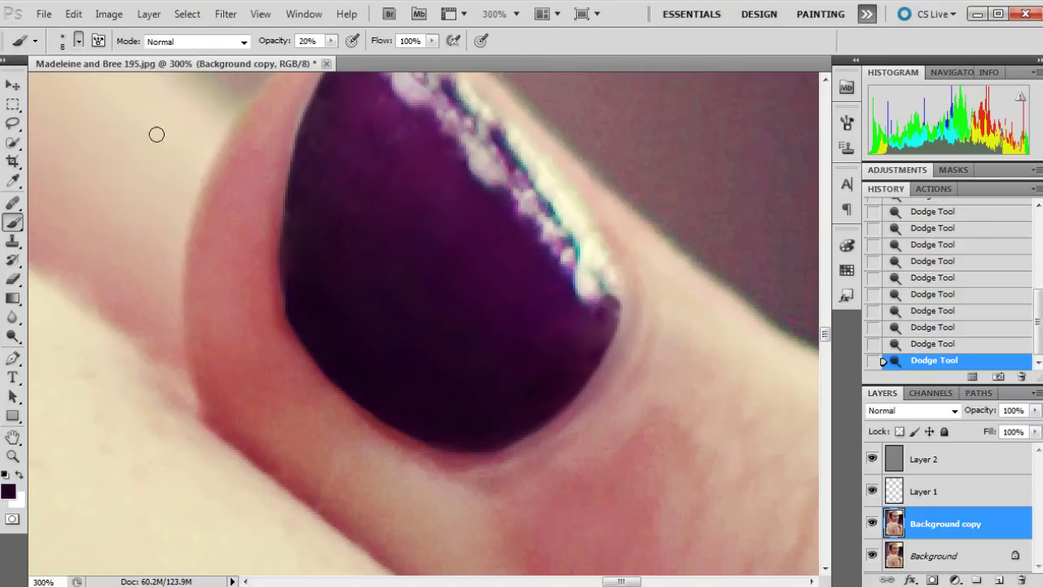
Step: Paint the dark polish colour along the nail's lower-left edge to its lowest point
{"action": "left_click", "coordinate": [308, 356]}
{"action": "left_click", "coordinate": [311, 356]}
{"action": "mouse_move", "coordinate": [361, 410]}
{"action": "left_mouse_down"}
{"action": "mouse_move", "coordinate": [456, 453]}
{"action": "mouse_move", "coordinate": [448, 451]}
{"action": "left_mouse_up"}
{"action": "left_click", "coordinate": [451, 439]}
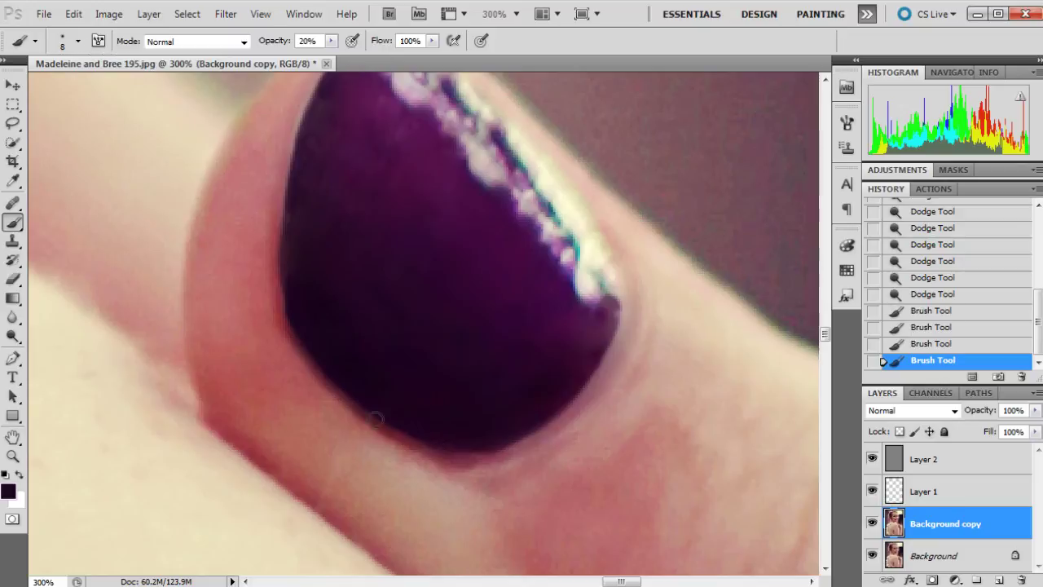
{"action": "left_click", "coordinate": [463, 443]}
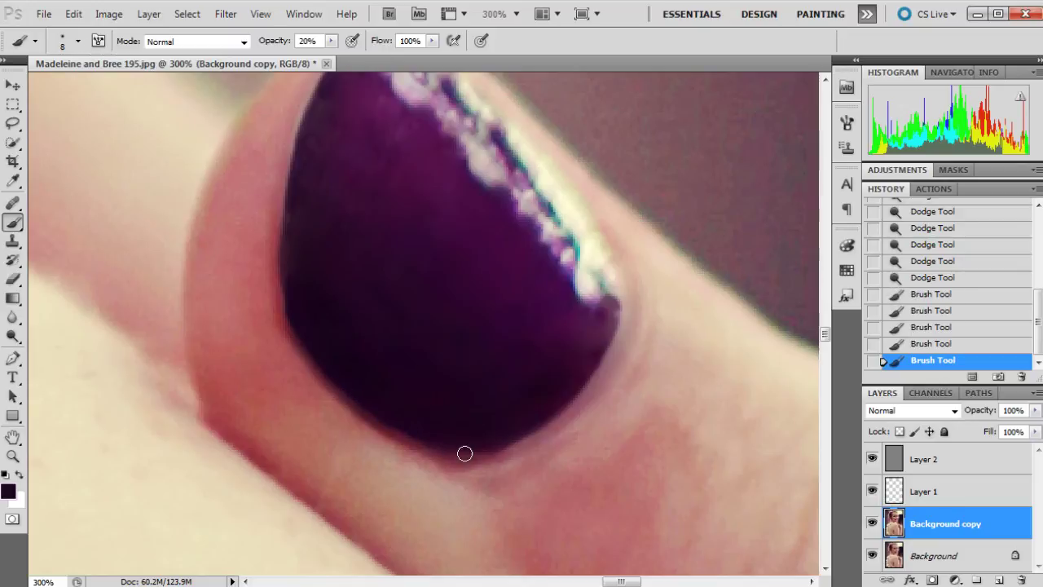
{"action": "left_click", "coordinate": [465, 453]}
Step: Paint the same dark colour along the nail's lower-right edge and down its left edge
{"action": "left_click", "coordinate": [623, 325]}
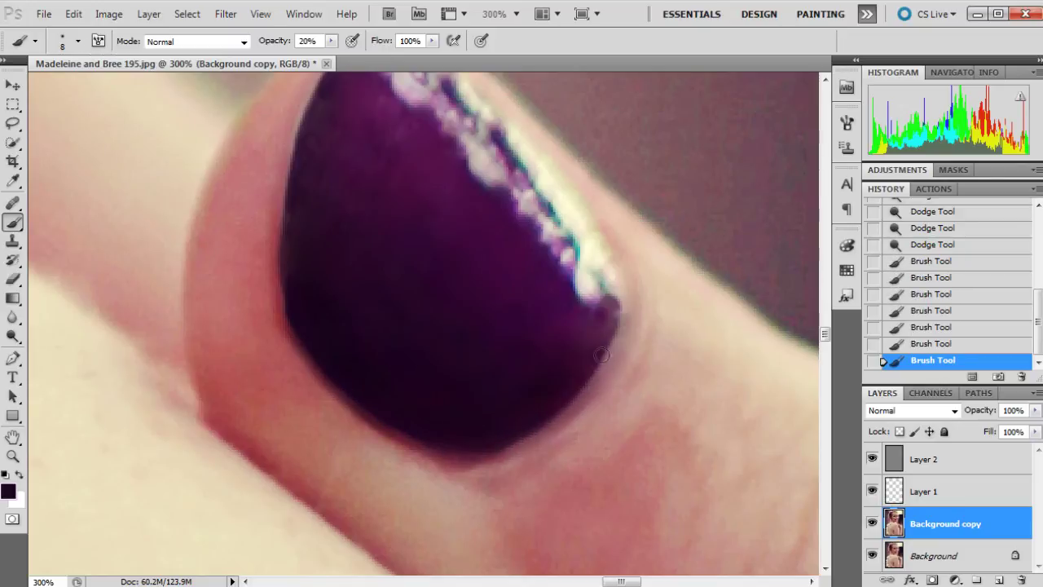
{"action": "mouse_move", "coordinate": [601, 356]}
{"action": "left_mouse_down"}
{"action": "mouse_move", "coordinate": [545, 424]}
{"action": "mouse_move", "coordinate": [485, 451]}
{"action": "mouse_move", "coordinate": [565, 406]}
{"action": "mouse_move", "coordinate": [608, 354]}
{"action": "mouse_move", "coordinate": [617, 314]}
{"action": "left_mouse_up"}
{"action": "scroll", "coordinate": [524, 349], "scroll_direction": "up", "scroll_amount": 3}
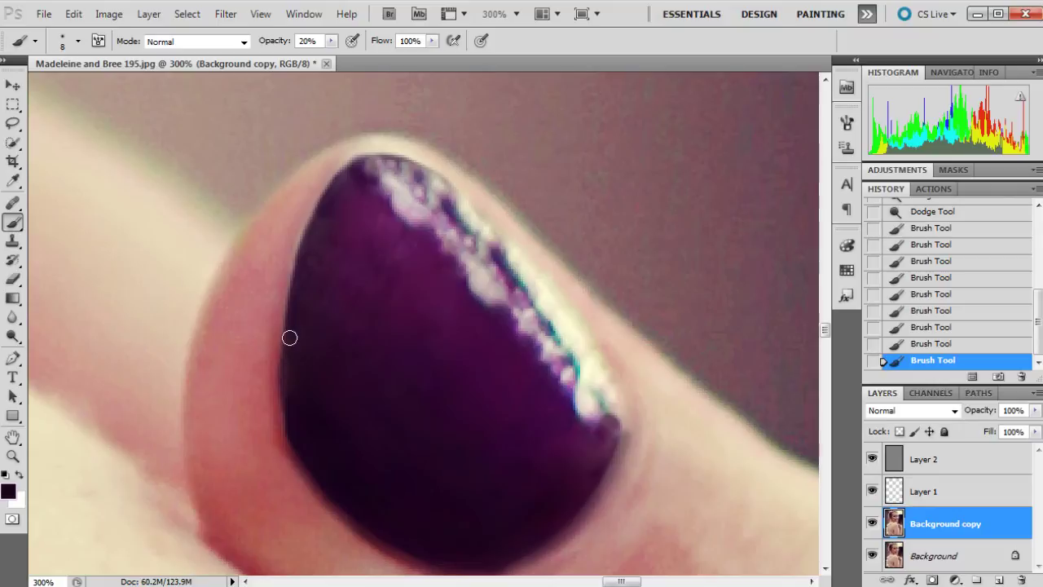
{"action": "left_click_drag", "start_coordinate": [287, 335], "coordinate": [292, 403]}
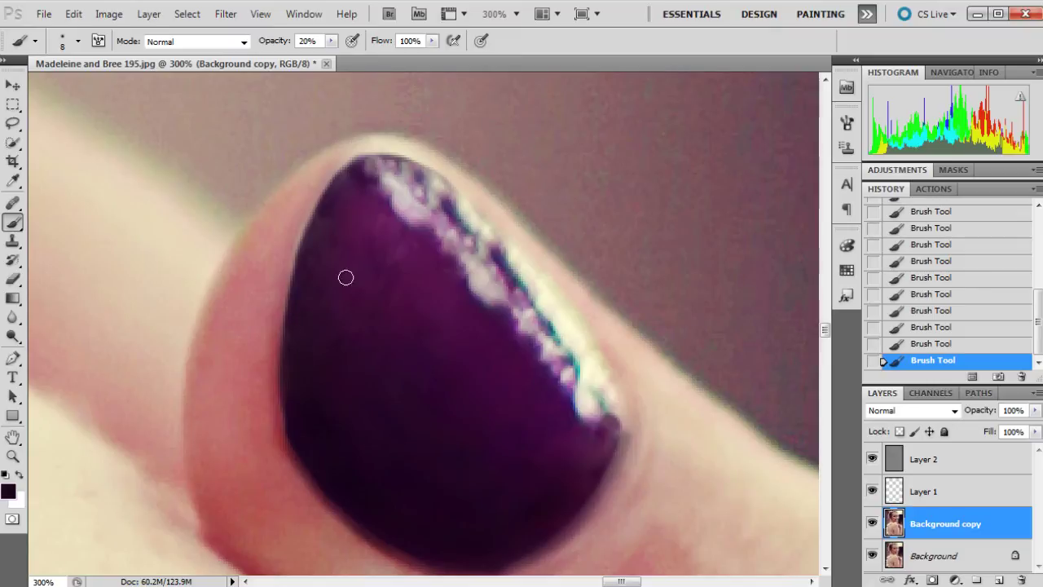
Step: Paint the nail tip with purple sampled from the upper nail, undo a stray stroke, and touch up the polish beside the upper highlight
{"action": "left_click", "coordinate": [347, 272], "text": "alt"}
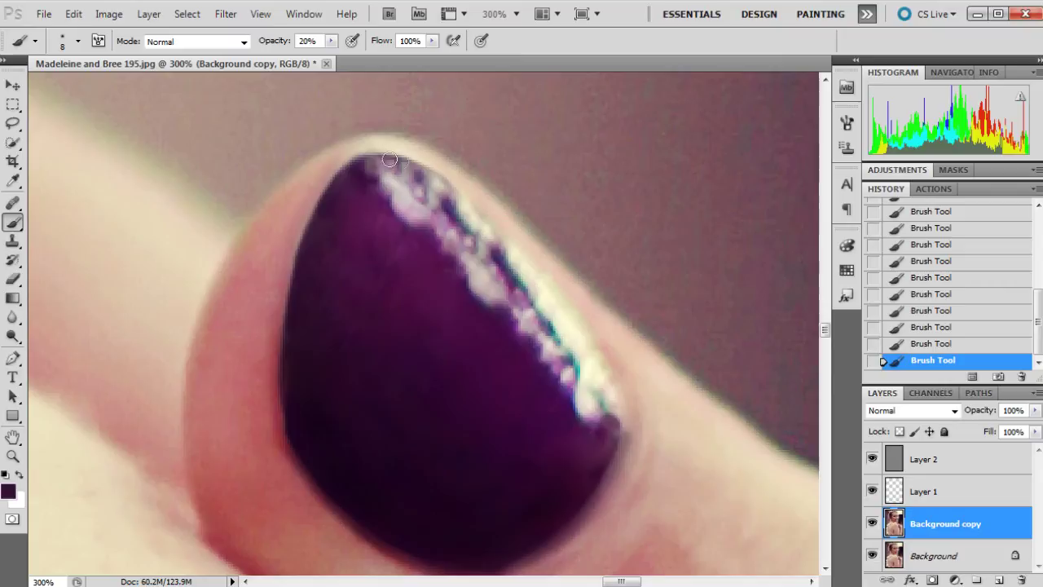
{"action": "left_click_drag", "start_coordinate": [385, 159], "coordinate": [407, 163]}
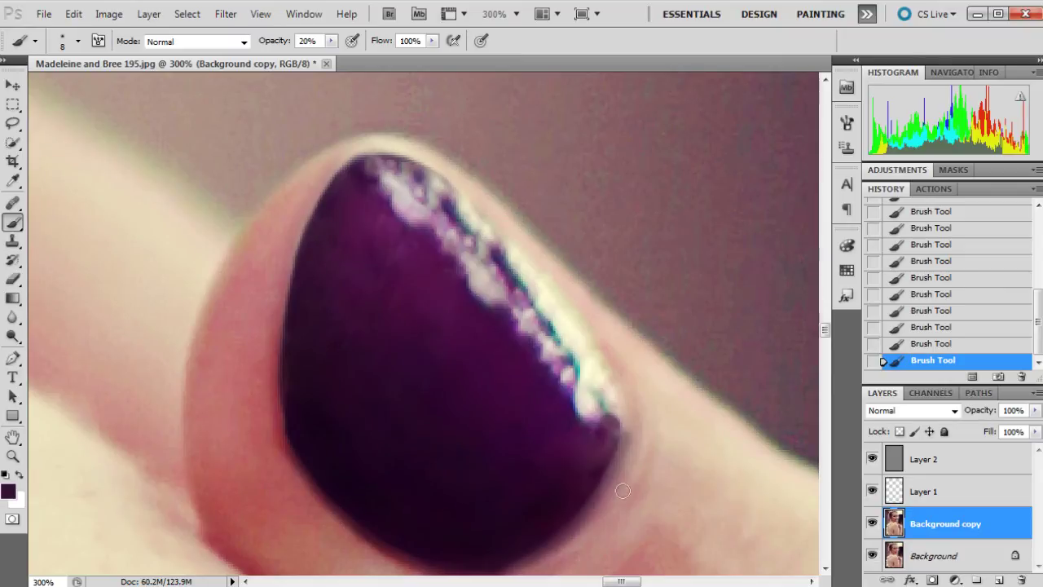
{"action": "scroll", "coordinate": [579, 376], "scroll_direction": "down", "scroll_amount": 2}
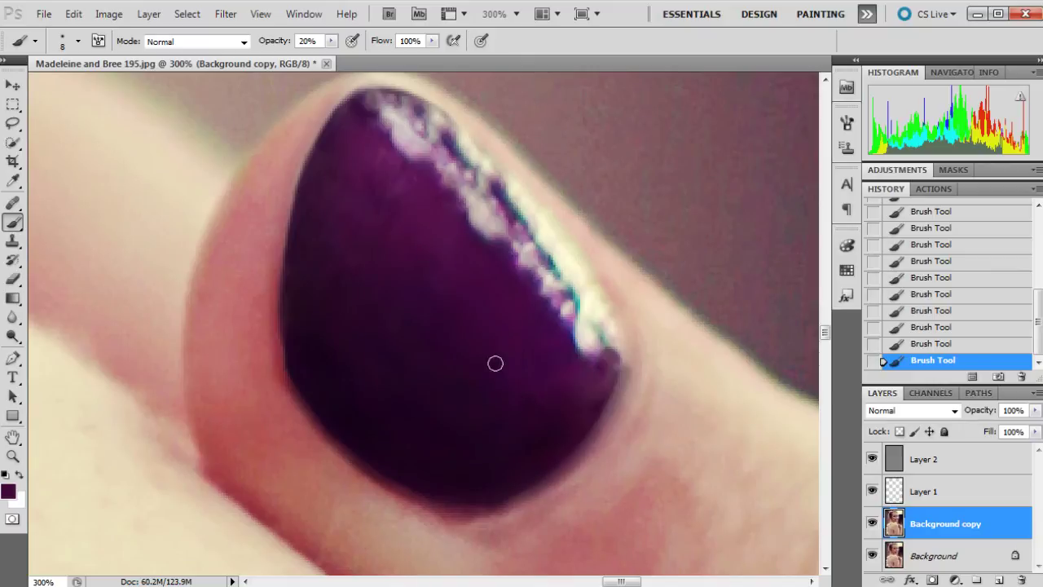
{"action": "key", "text": "ctrl+z"}
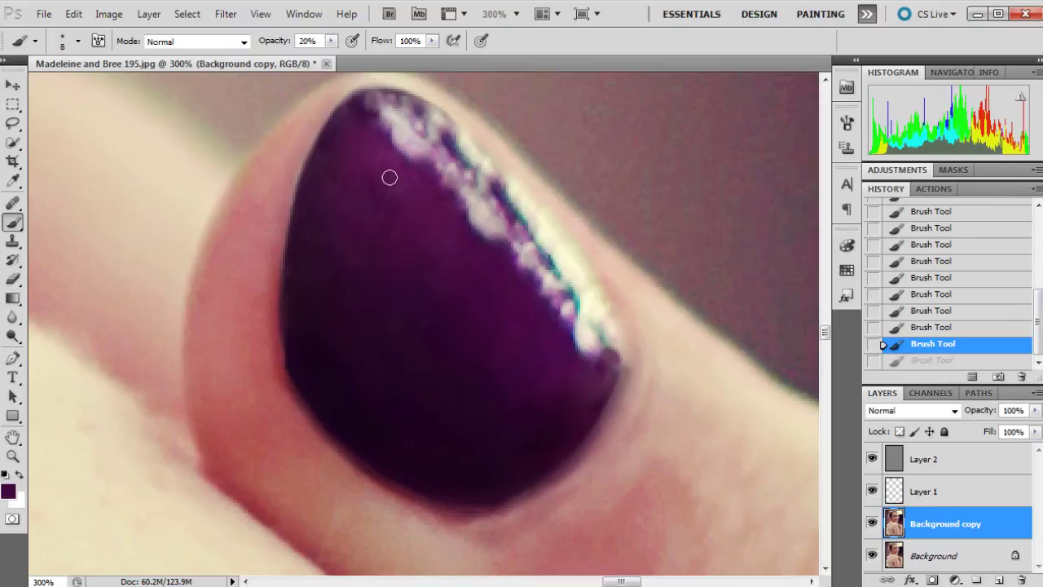
{"action": "left_click_drag", "start_coordinate": [390, 178], "coordinate": [375, 136]}
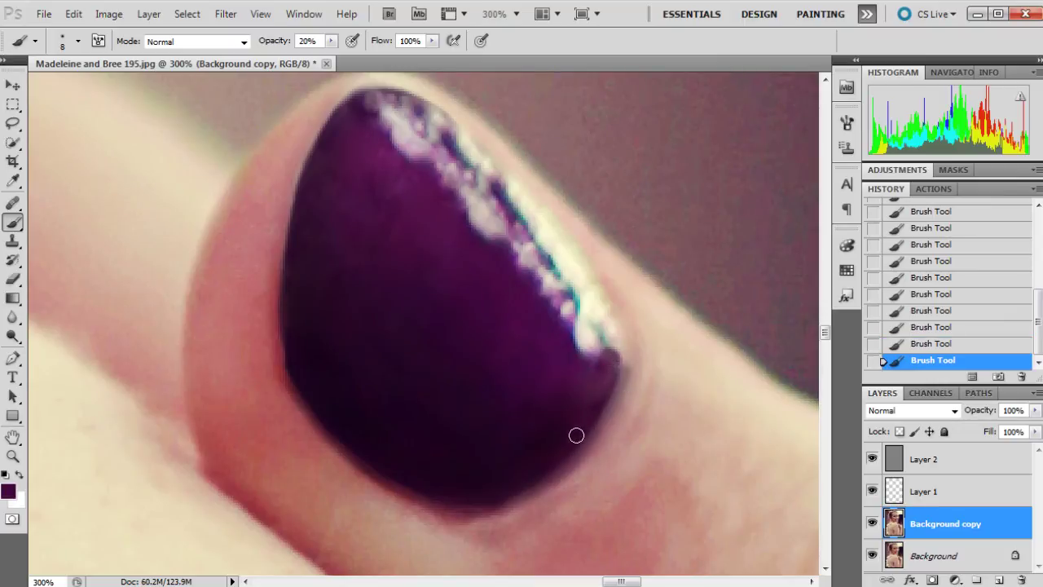
Step: Sample the skin colour just below the nail and paint it along the nail's lower edge to clean the outline
{"action": "left_click", "coordinate": [487, 534], "text": "alt"}
{"action": "scroll", "coordinate": [457, 485], "scroll_direction": "down", "scroll_amount": 1}
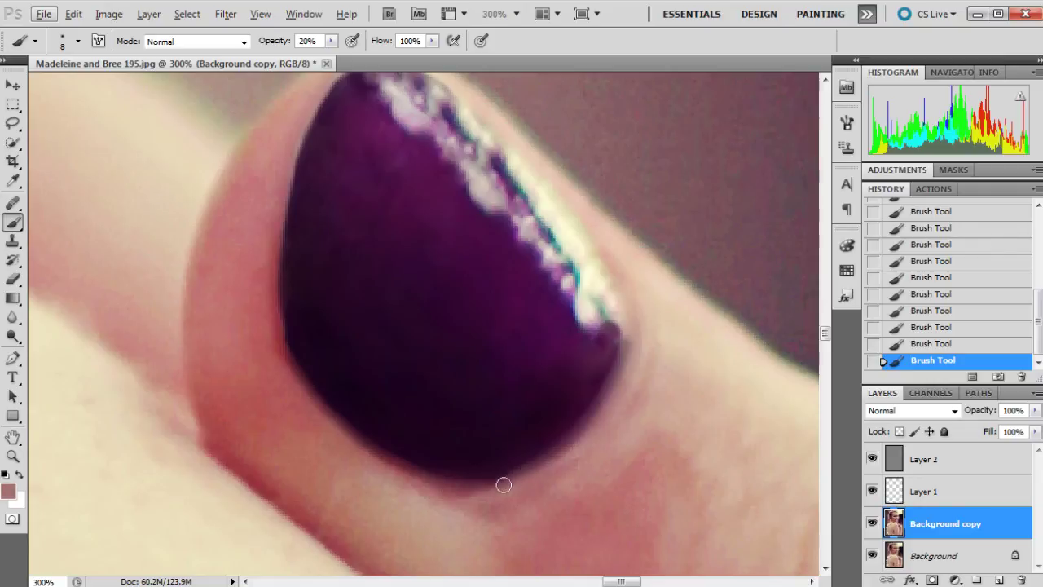
{"action": "left_click_drag", "start_coordinate": [503, 485], "coordinate": [486, 488]}
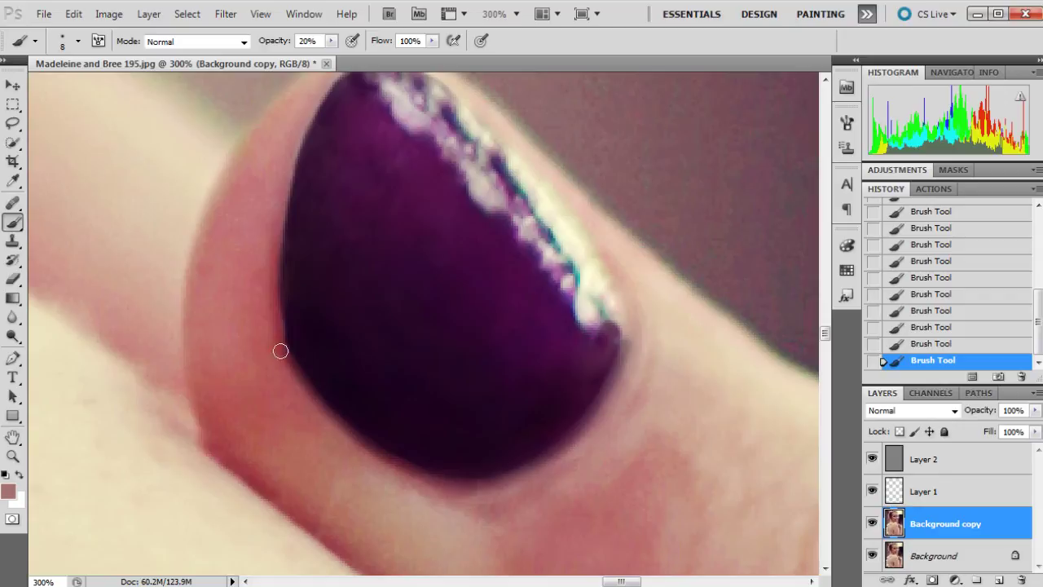
Step: Save a history snapshot of the retouched portrait and compare it with the original image state
{"action": "scroll", "coordinate": [622, 372], "scroll_direction": "up", "scroll_amount": 2}
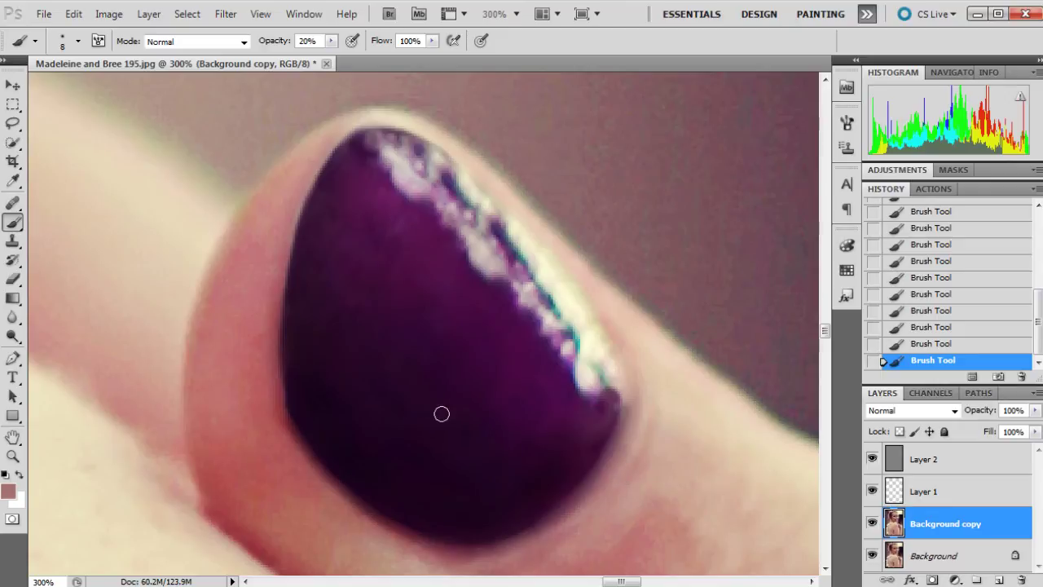
{"action": "left_click", "coordinate": [12, 457]}
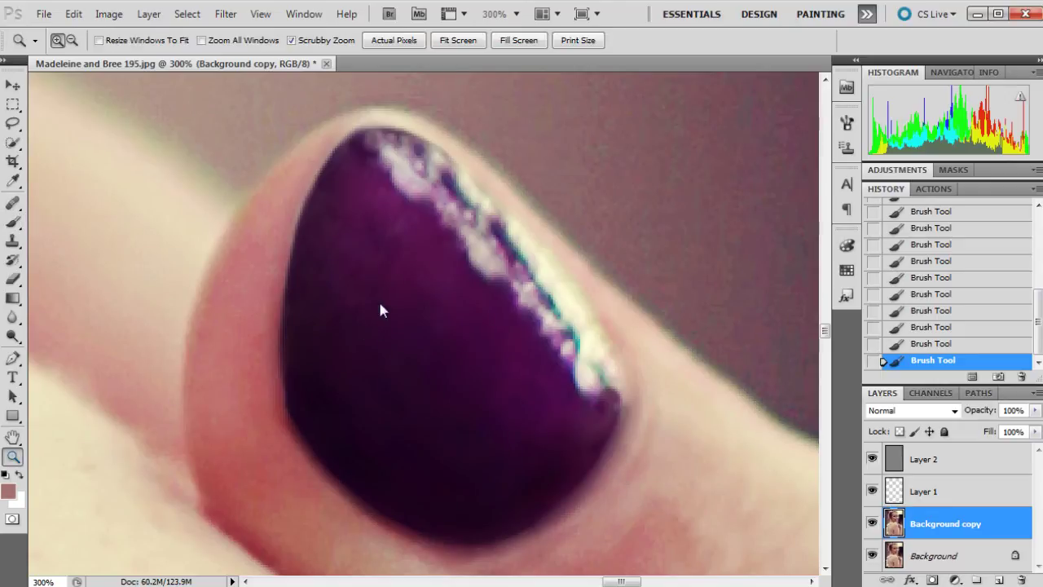
{"action": "right_click", "coordinate": [396, 323]}
{"action": "left_click", "coordinate": [403, 318]}
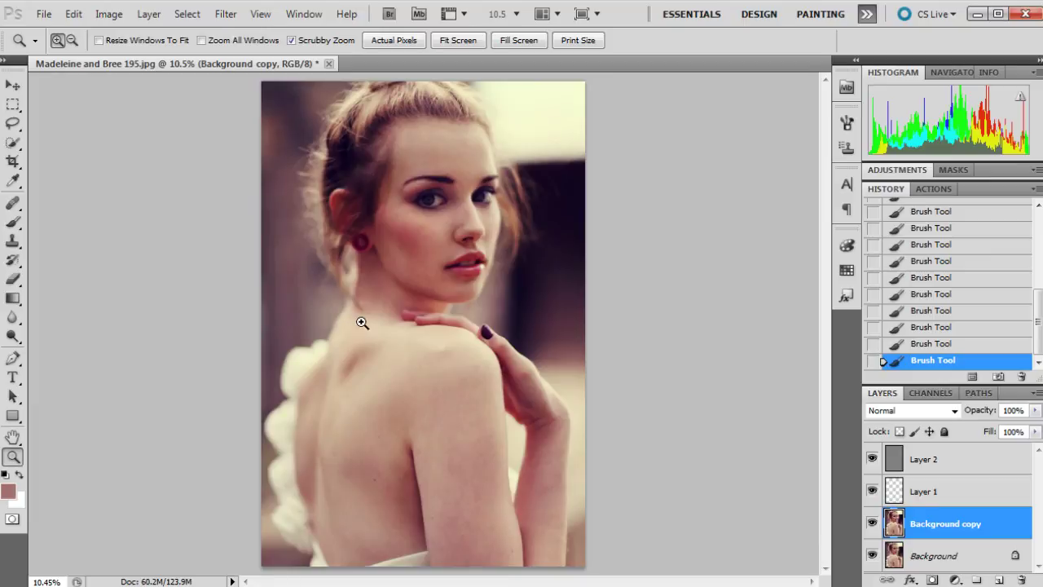
{"action": "left_click", "coordinate": [998, 378]}
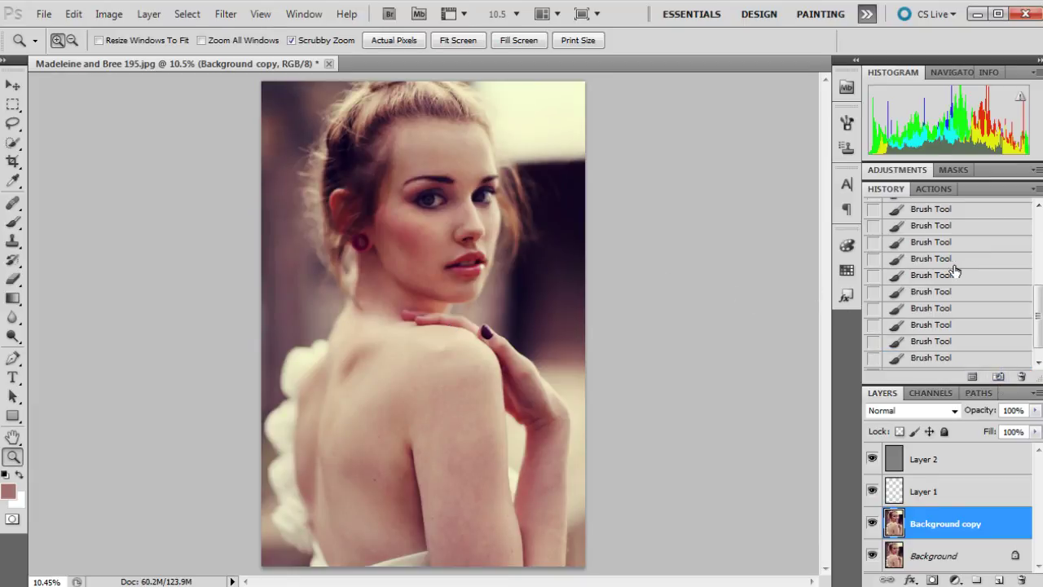
{"action": "scroll", "coordinate": [955, 271], "scroll_direction": "up", "scroll_amount": 10}
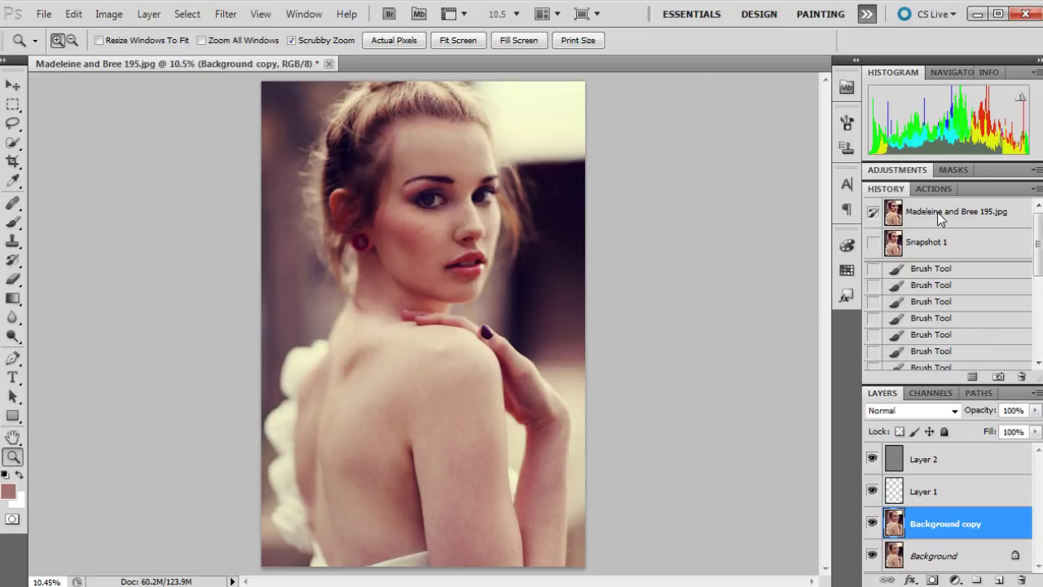
{"action": "left_click", "coordinate": [941, 216]}
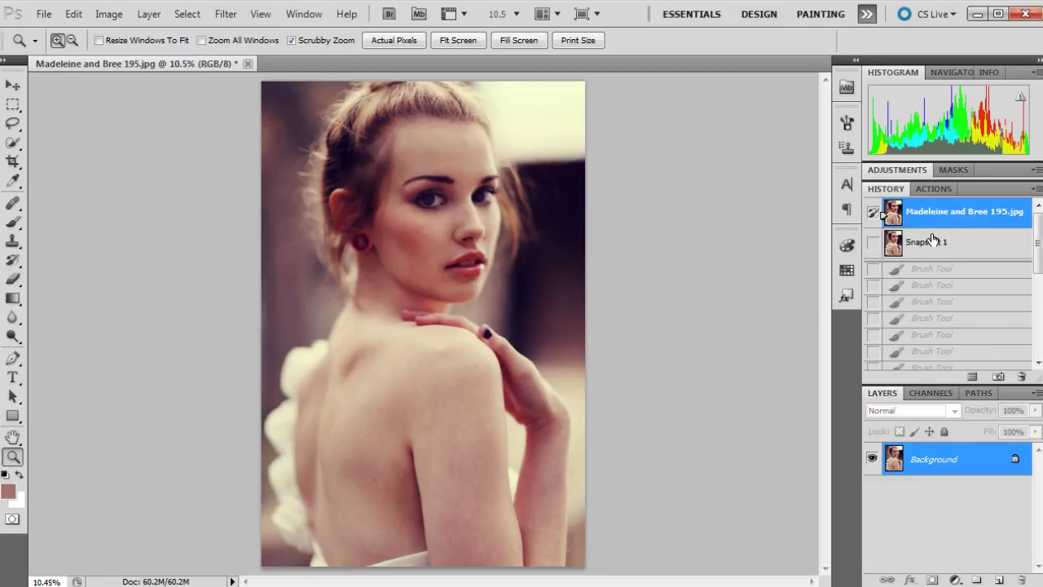
{"action": "left_click", "coordinate": [932, 237]}
Step: Paint the pink skin colour at 20% opacity with a 20 px brush over the upper nail and the inner edge of its highlight
{"action": "left_click_drag", "start_coordinate": [513, 348], "coordinate": [592, 319]}
{"action": "left_click", "coordinate": [463, 377]}
{"action": "left_click", "coordinate": [538, 286]}
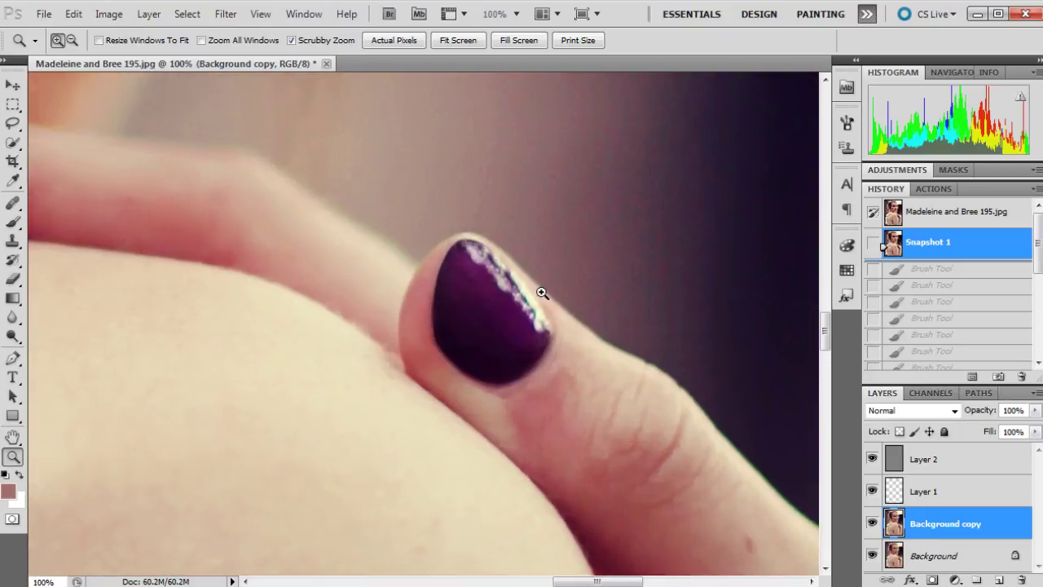
{"action": "left_click", "coordinate": [512, 326]}
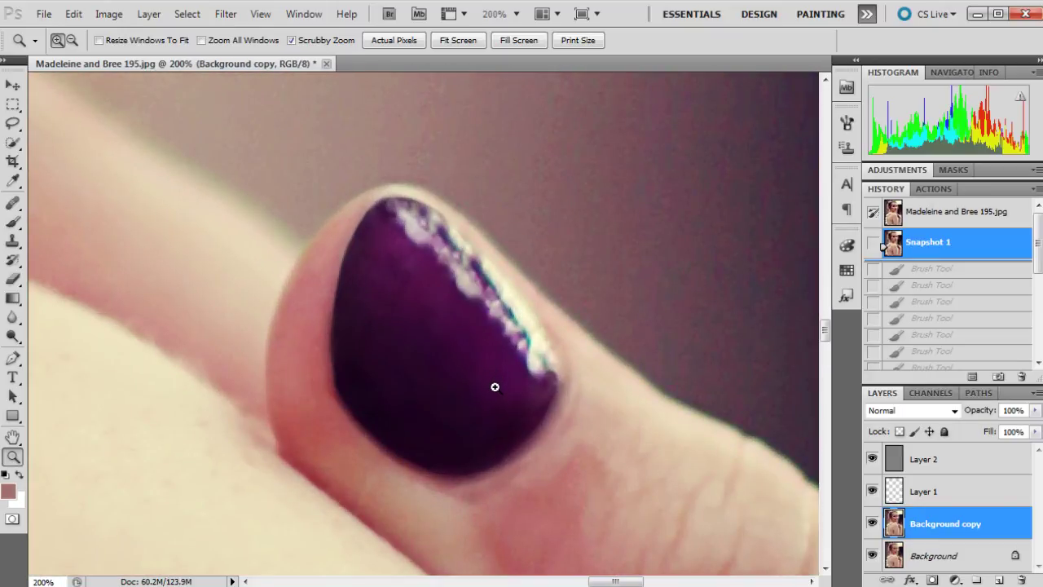
{"action": "left_click", "coordinate": [13, 222]}
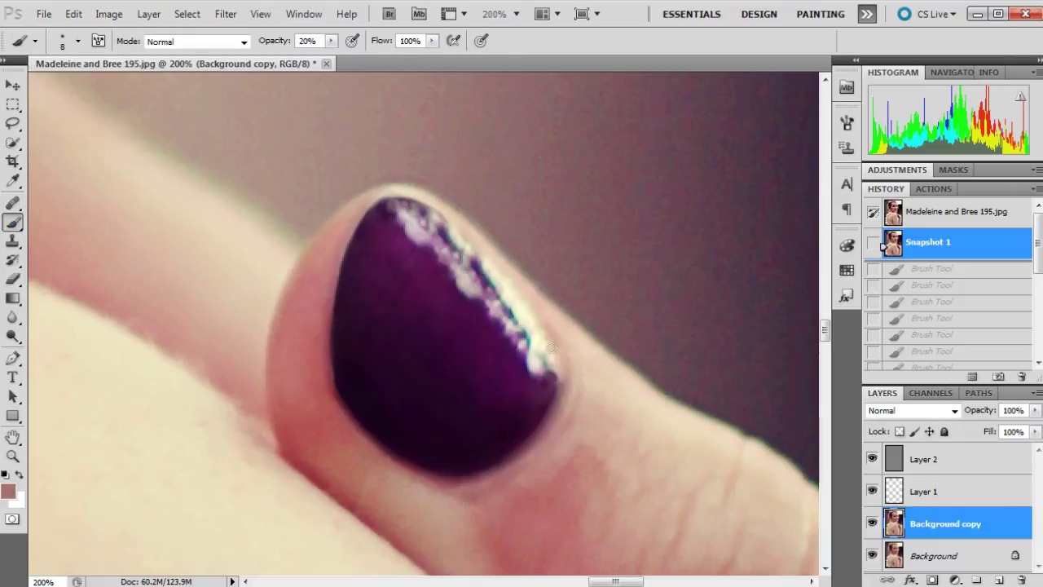
{"action": "left_click", "coordinate": [13, 456]}
{"action": "left_click", "coordinate": [430, 304]}
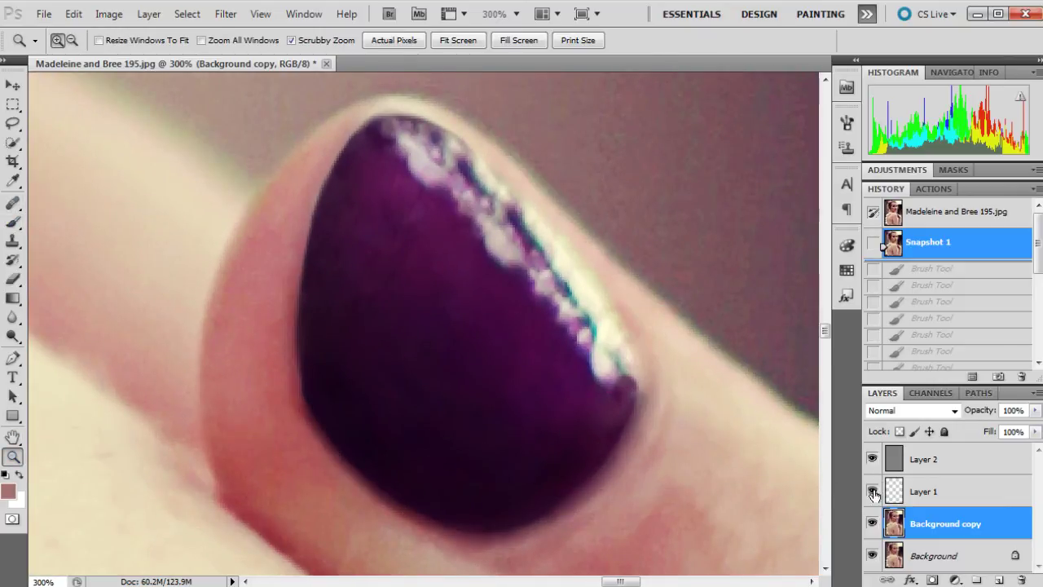
{"action": "left_click", "coordinate": [13, 202]}
{"action": "left_click", "coordinate": [13, 222]}
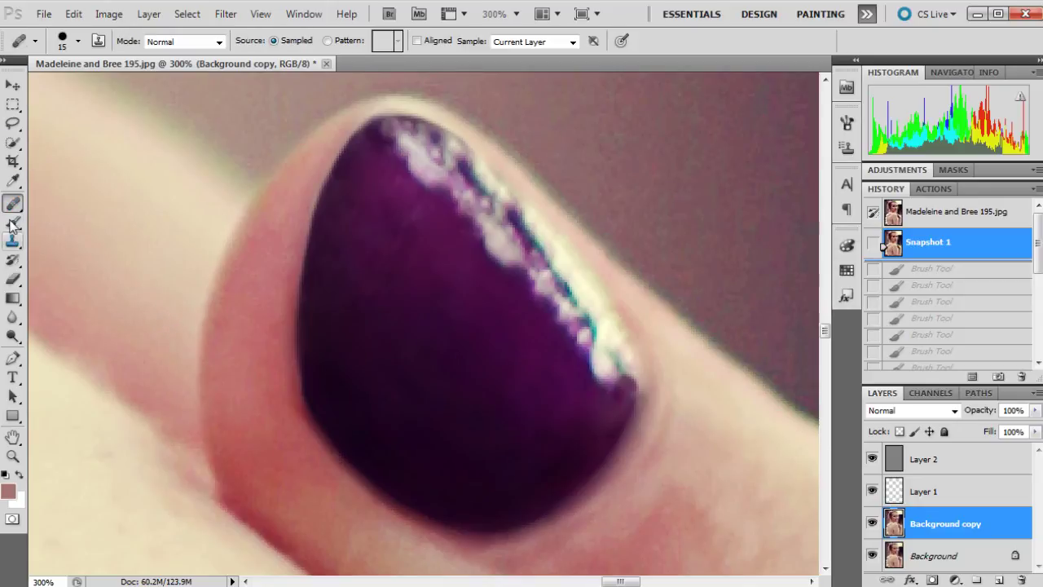
{"action": "left_click", "coordinate": [78, 40]}
{"action": "left_click", "coordinate": [67, 48]}
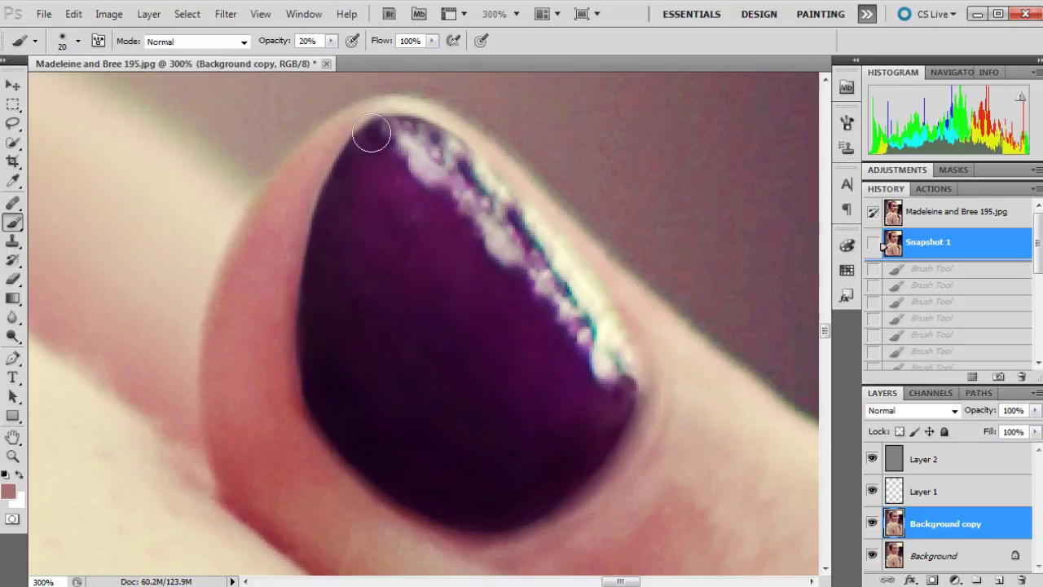
{"action": "mouse_move", "coordinate": [372, 135]}
{"action": "left_mouse_down"}
{"action": "mouse_move", "coordinate": [408, 128]}
{"action": "mouse_move", "coordinate": [390, 118]}
{"action": "mouse_move", "coordinate": [353, 143]}
{"action": "mouse_move", "coordinate": [388, 152]}
{"action": "mouse_move", "coordinate": [489, 224]}
{"action": "mouse_move", "coordinate": [381, 137]}
{"action": "mouse_move", "coordinate": [419, 139]}
{"action": "mouse_move", "coordinate": [457, 158]}
{"action": "mouse_move", "coordinate": [374, 132]}
{"action": "mouse_move", "coordinate": [447, 149]}
{"action": "mouse_move", "coordinate": [411, 131]}
{"action": "mouse_move", "coordinate": [387, 158]}
{"action": "mouse_move", "coordinate": [421, 174]}
{"action": "mouse_move", "coordinate": [379, 156]}
{"action": "mouse_move", "coordinate": [457, 196]}
{"action": "left_mouse_up"}
{"action": "mouse_move", "coordinate": [405, 166]}
{"action": "left_mouse_down"}
{"action": "mouse_move", "coordinate": [455, 183]}
{"action": "mouse_move", "coordinate": [458, 167]}
{"action": "mouse_move", "coordinate": [434, 149]}
{"action": "mouse_move", "coordinate": [463, 179]}
{"action": "mouse_move", "coordinate": [462, 167]}
{"action": "mouse_move", "coordinate": [433, 161]}
{"action": "mouse_move", "coordinate": [423, 139]}
{"action": "mouse_move", "coordinate": [395, 158]}
{"action": "mouse_move", "coordinate": [478, 238]}
{"action": "left_mouse_up"}
{"action": "mouse_move", "coordinate": [416, 173]}
{"action": "left_mouse_down"}
{"action": "mouse_move", "coordinate": [511, 266]}
{"action": "mouse_move", "coordinate": [487, 198]}
{"action": "left_mouse_up"}
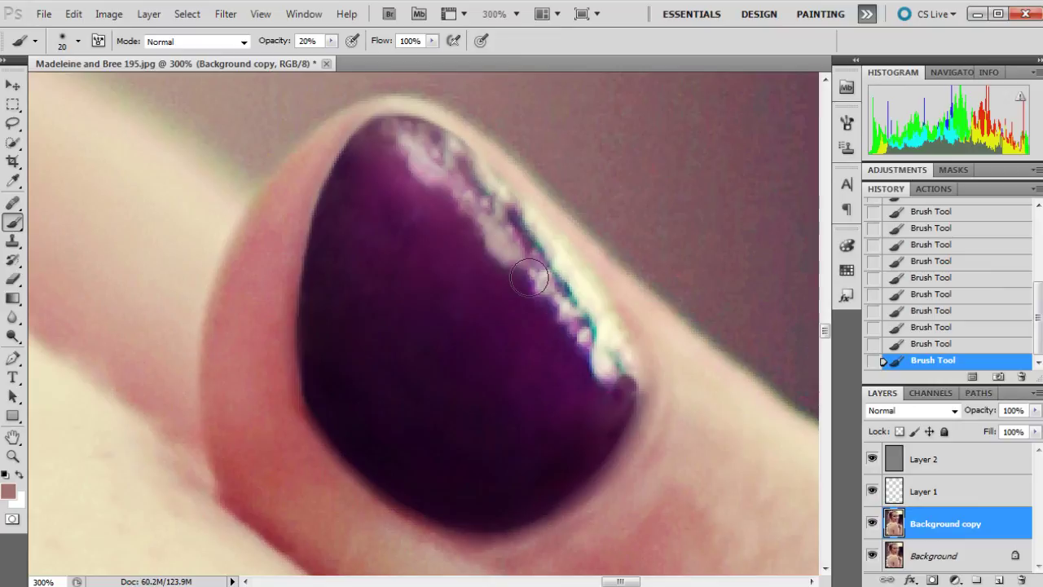
{"action": "left_click", "coordinate": [355, 165]}
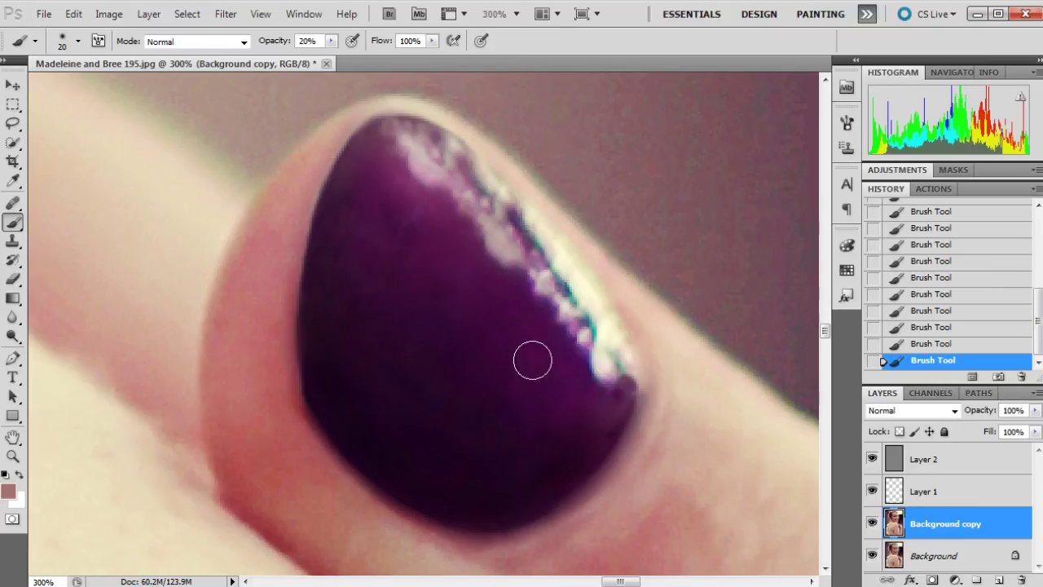
Step: Sample the light skin colour beside the nail's right corner and dab it over the lower end of the highlight
{"action": "left_click", "coordinate": [664, 376], "text": "alt"}
{"action": "left_click", "coordinate": [625, 389]}
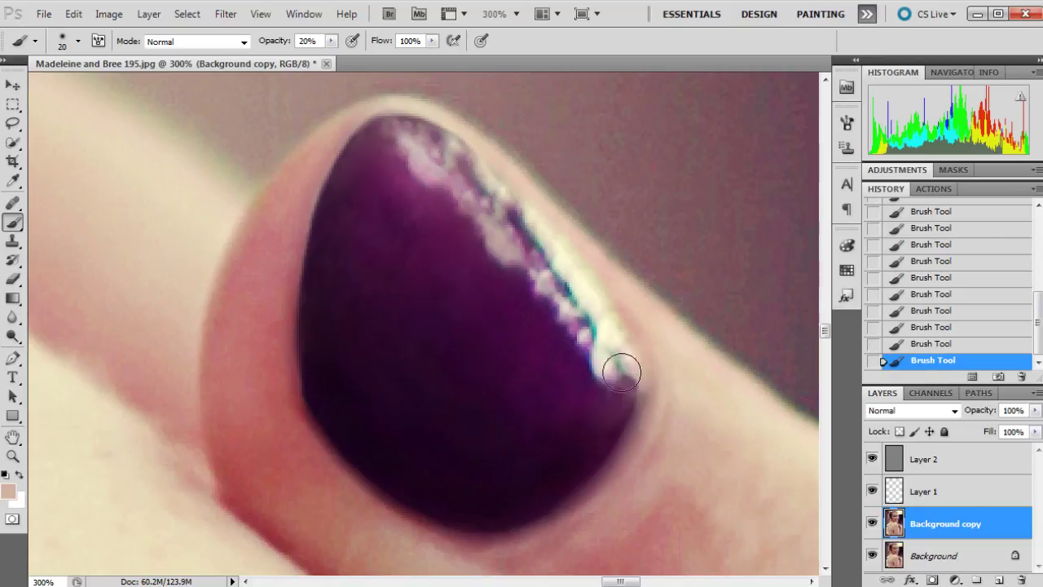
{"action": "left_click", "coordinate": [622, 374]}
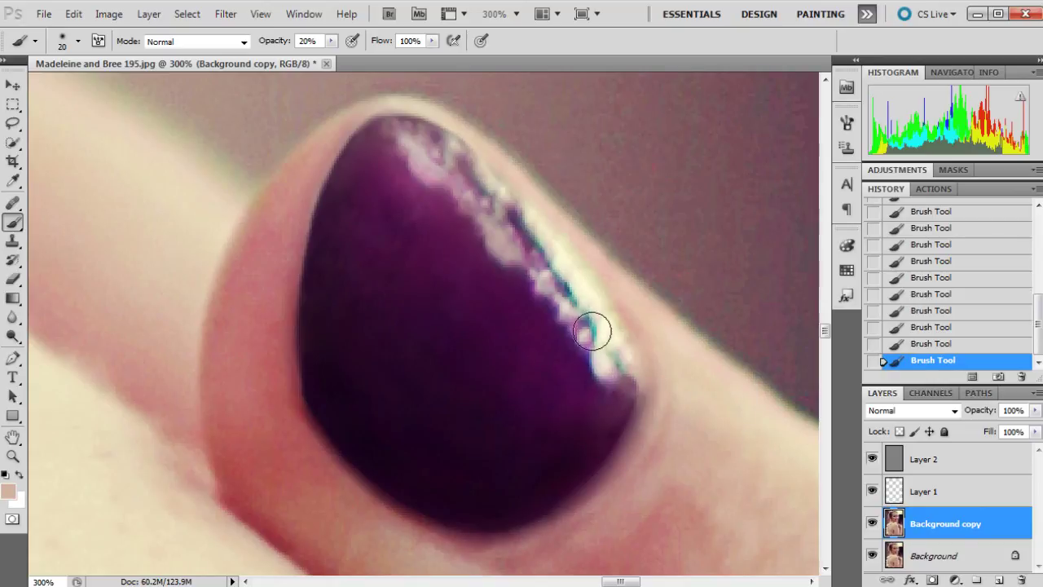
{"action": "left_click", "coordinate": [309, 203], "text": "alt"}
{"action": "left_click_drag", "start_coordinate": [312, 199], "coordinate": [299, 344]}
{"action": "key", "text": "ctrl+z"}
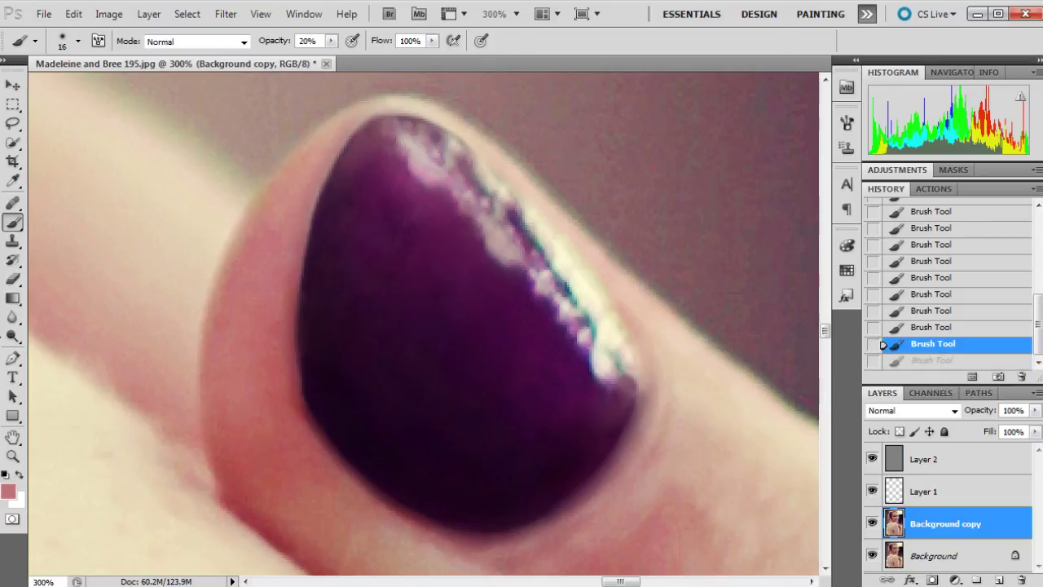
Step: Dodge the nail's left and lower edge on Layer 2 with a 29 px brush, range Midtones and 16% exposure
{"action": "key", "text": "o"}
{"action": "left_click", "coordinate": [945, 461]}
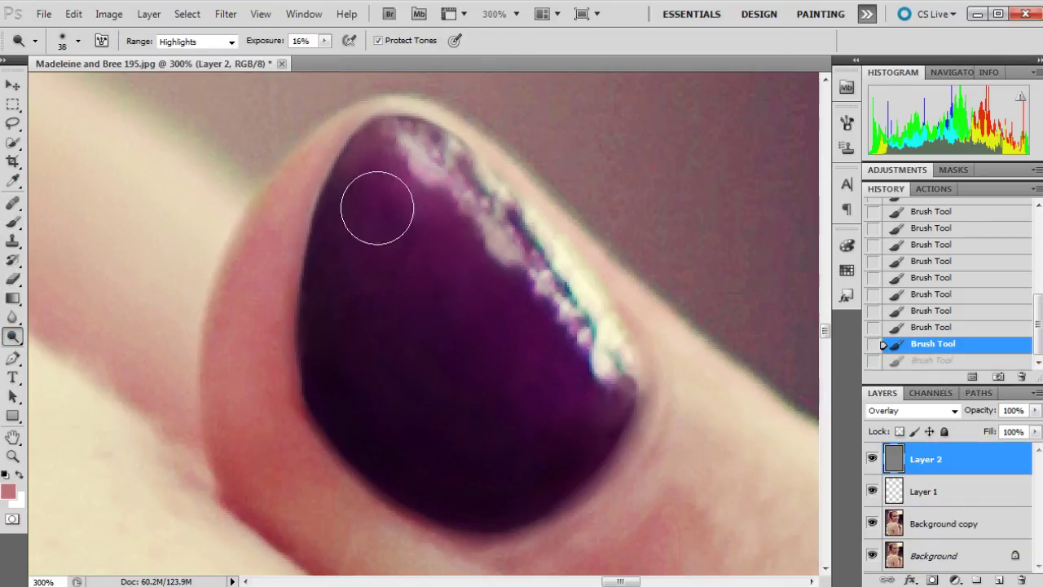
{"action": "left_click", "coordinate": [78, 40]}
{"action": "left_click_drag", "start_coordinate": [50, 86], "coordinate": [46, 85]}
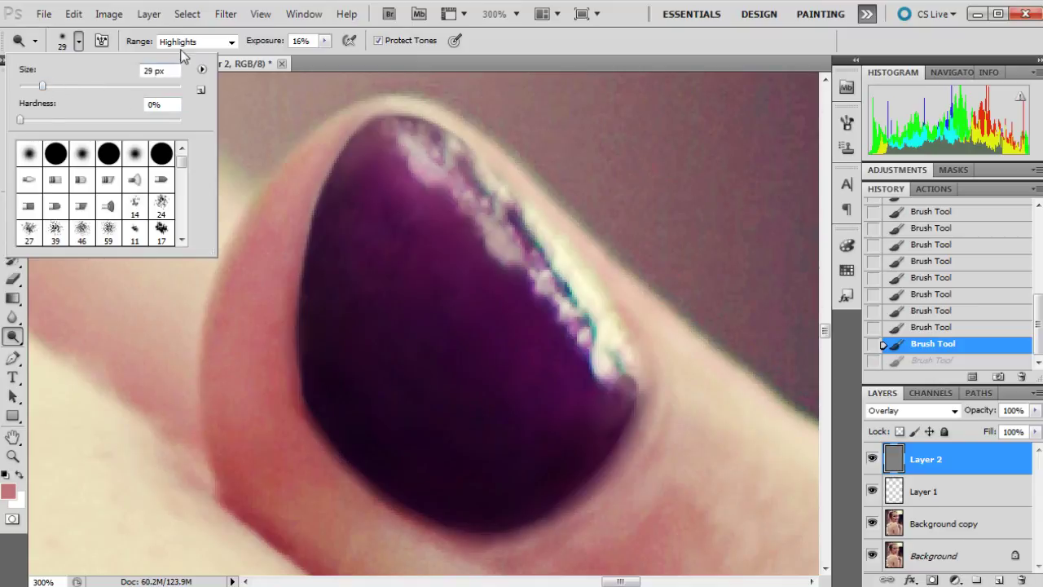
{"action": "left_click", "coordinate": [79, 40]}
{"action": "left_click", "coordinate": [195, 40]}
{"action": "left_click", "coordinate": [183, 68]}
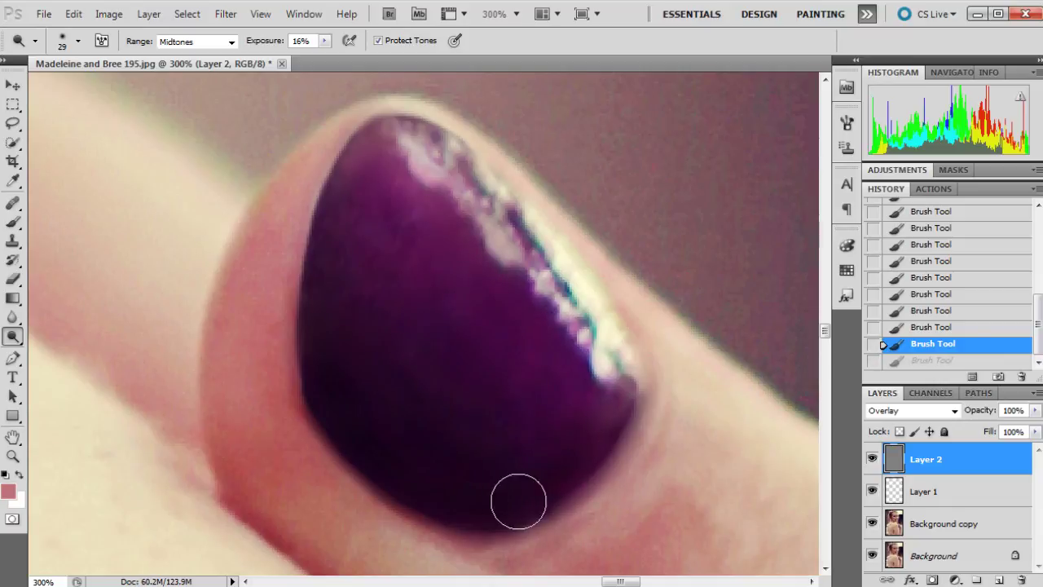
{"action": "mouse_move", "coordinate": [334, 294]}
{"action": "left_mouse_down"}
{"action": "mouse_move", "coordinate": [378, 358]}
{"action": "mouse_move", "coordinate": [520, 449]}
{"action": "mouse_move", "coordinate": [618, 435]}
{"action": "mouse_move", "coordinate": [658, 381]}
{"action": "mouse_move", "coordinate": [526, 498]}
{"action": "left_mouse_up"}
Step: Save a second history snapshot including the dodging, and switch between the original image and this snapshot to compare them
{"action": "scroll", "coordinate": [495, 284], "scroll_direction": "down", "scroll_amount": 2}
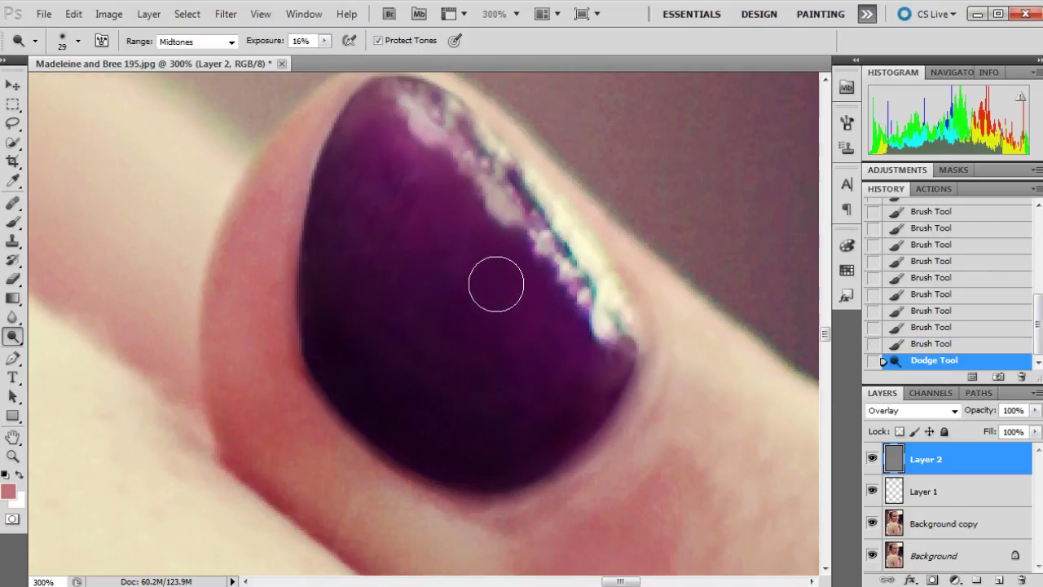
{"action": "left_click", "coordinate": [11, 457]}
{"action": "right_click", "coordinate": [575, 262]}
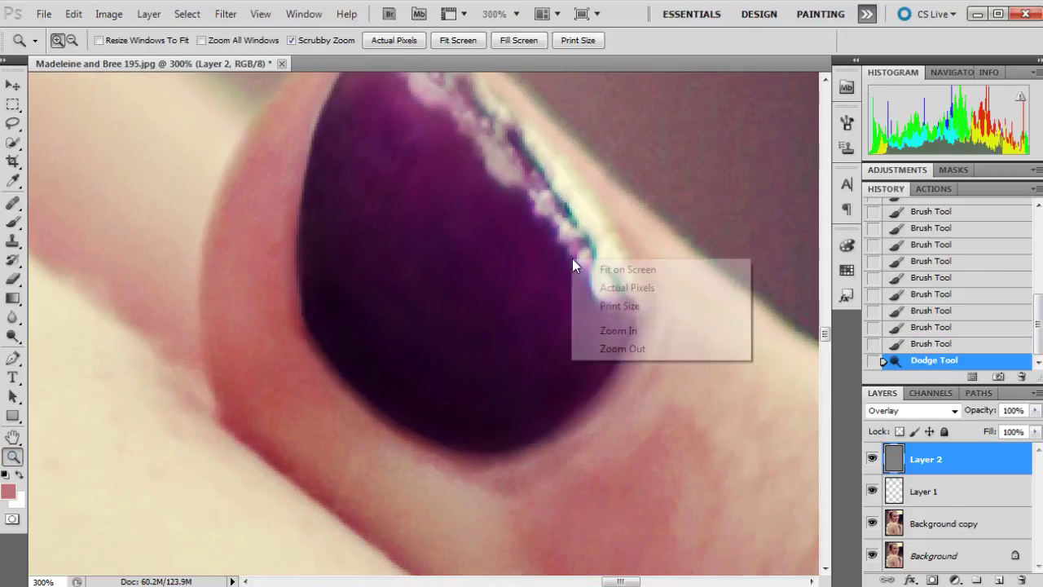
{"action": "left_click", "coordinate": [607, 269]}
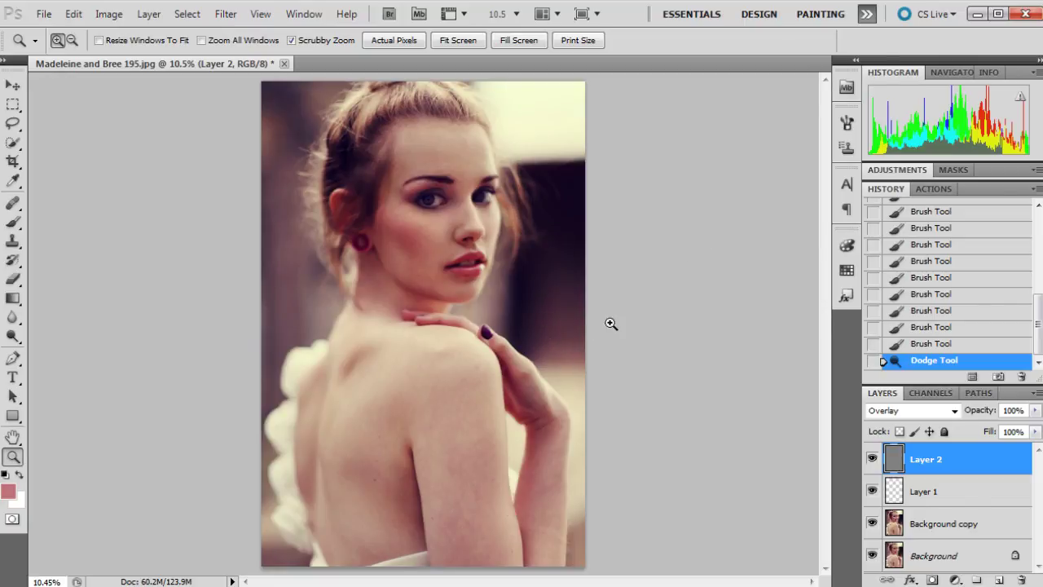
{"action": "scroll", "coordinate": [945, 326], "scroll_direction": "up", "scroll_amount": 10}
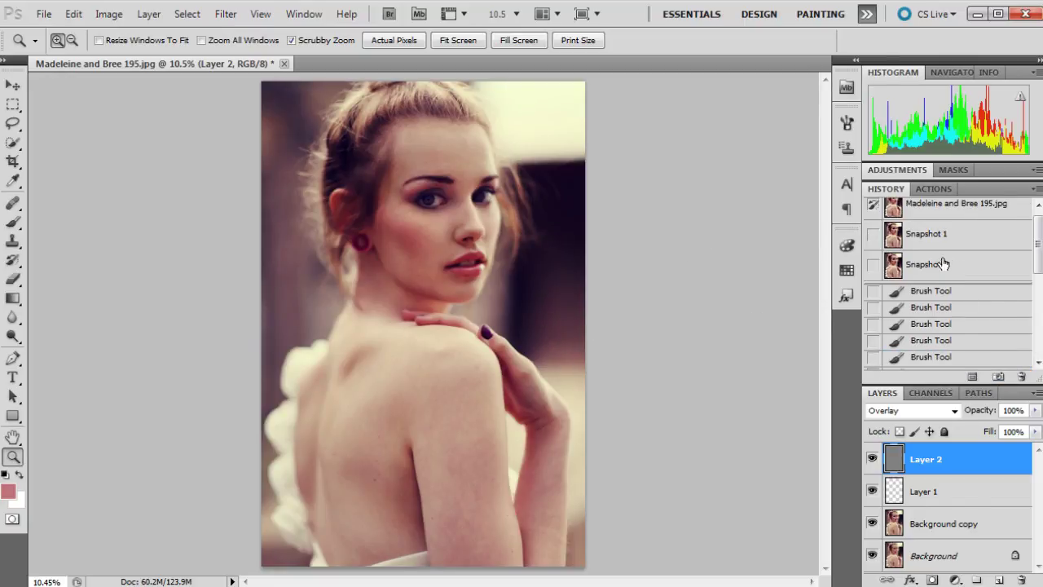
{"action": "scroll", "coordinate": [942, 264], "scroll_direction": "up", "scroll_amount": 1}
{"action": "left_click", "coordinate": [945, 212]}
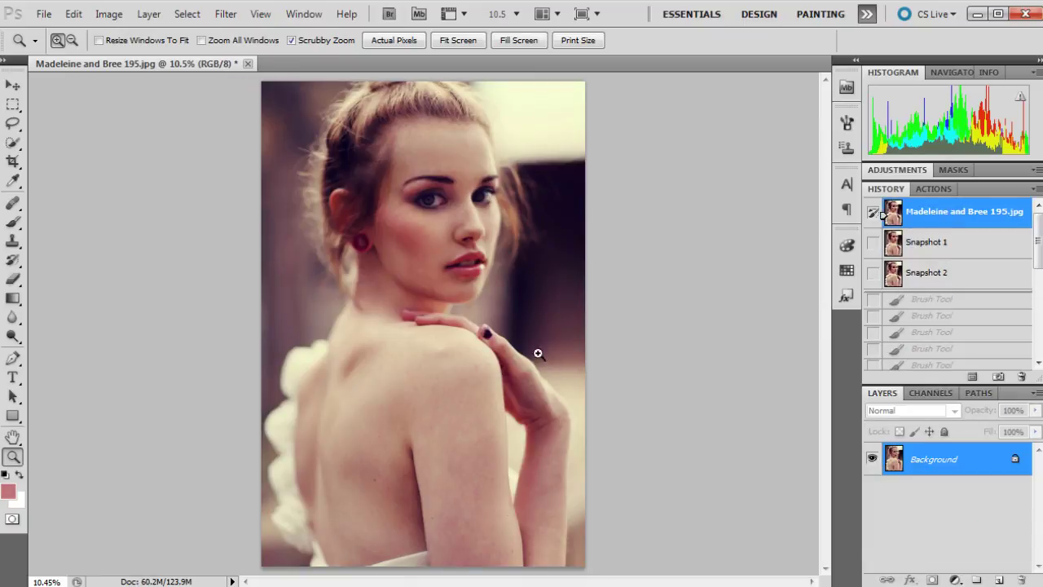
{"action": "left_click", "coordinate": [952, 277]}
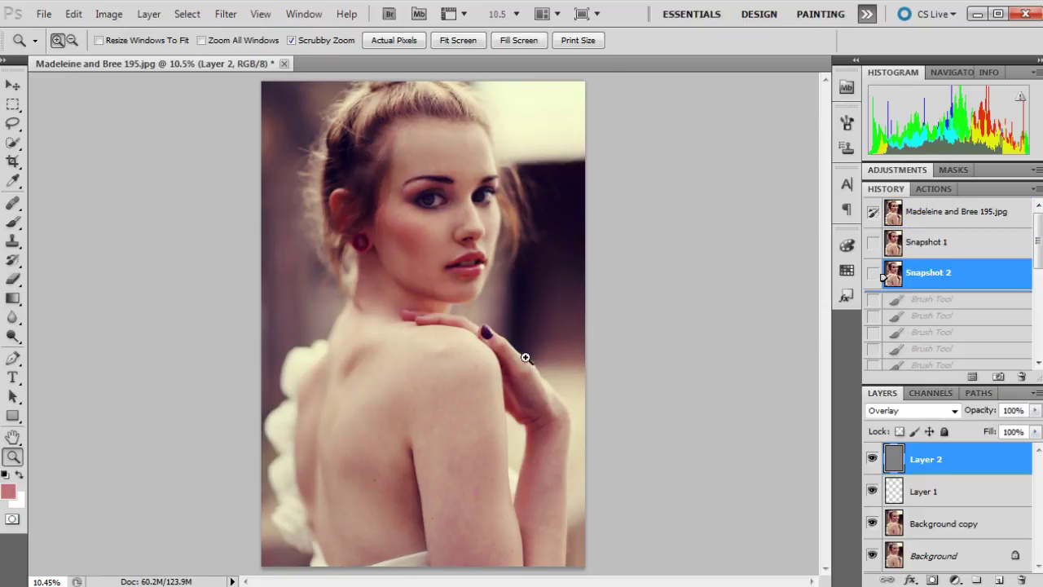
Step: Examine the retouched thumbnail within the portrait at close and wide zoom levels
{"action": "left_click_drag", "start_coordinate": [525, 357], "coordinate": [548, 329]}
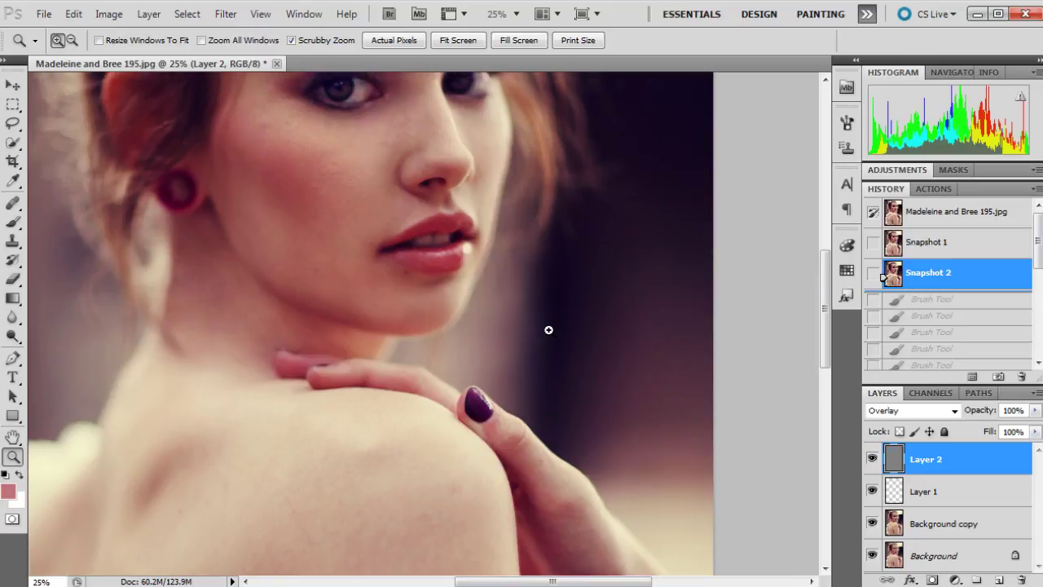
{"action": "scroll", "coordinate": [548, 330], "scroll_direction": "up", "scroll_amount": 2}
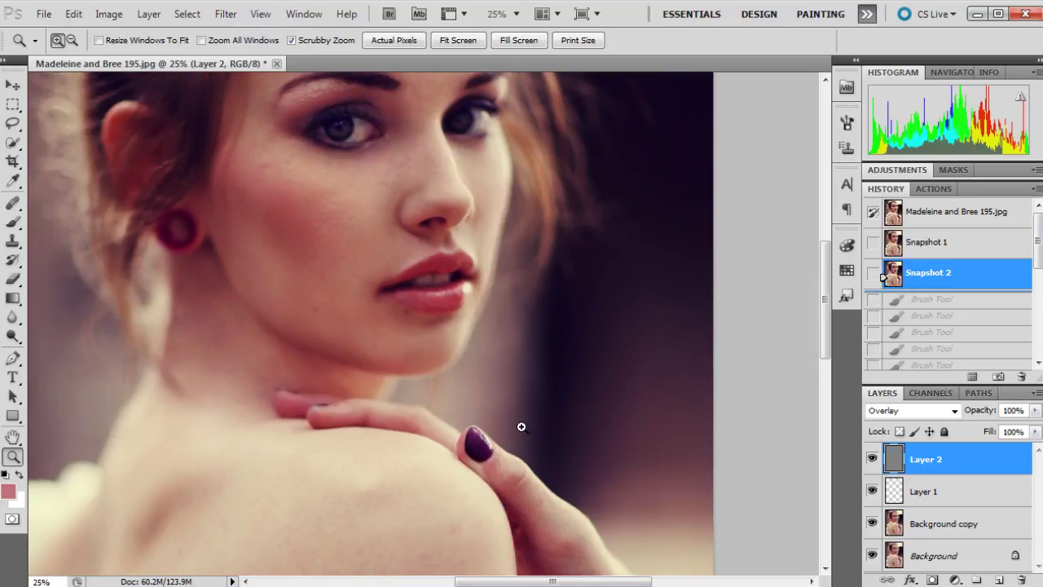
{"action": "right_click", "coordinate": [521, 314]}
{"action": "left_click", "coordinate": [547, 405]}
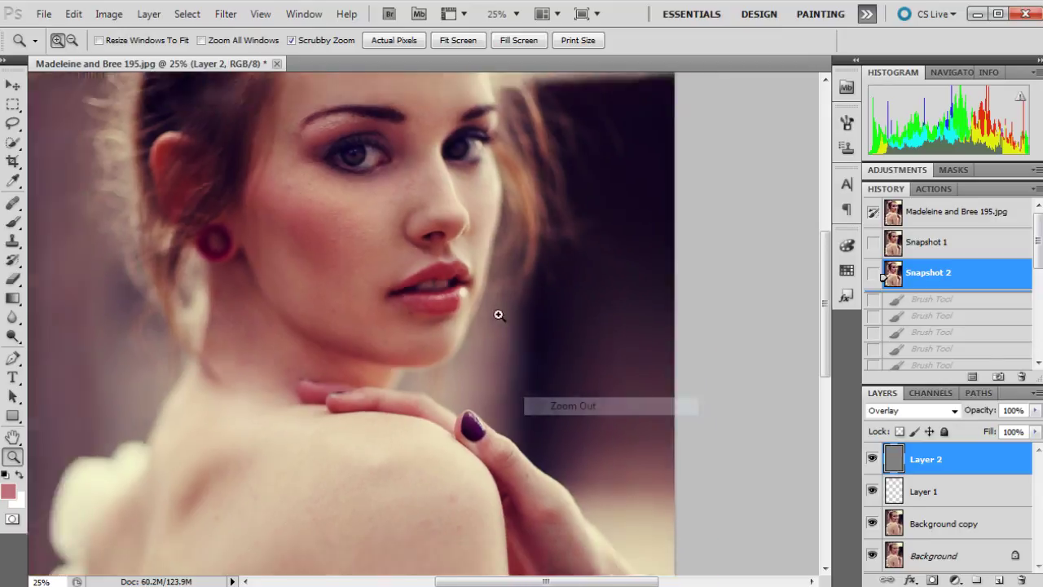
{"action": "right_click", "coordinate": [496, 313]}
{"action": "left_click", "coordinate": [537, 405]}
{"action": "right_click", "coordinate": [511, 317]}
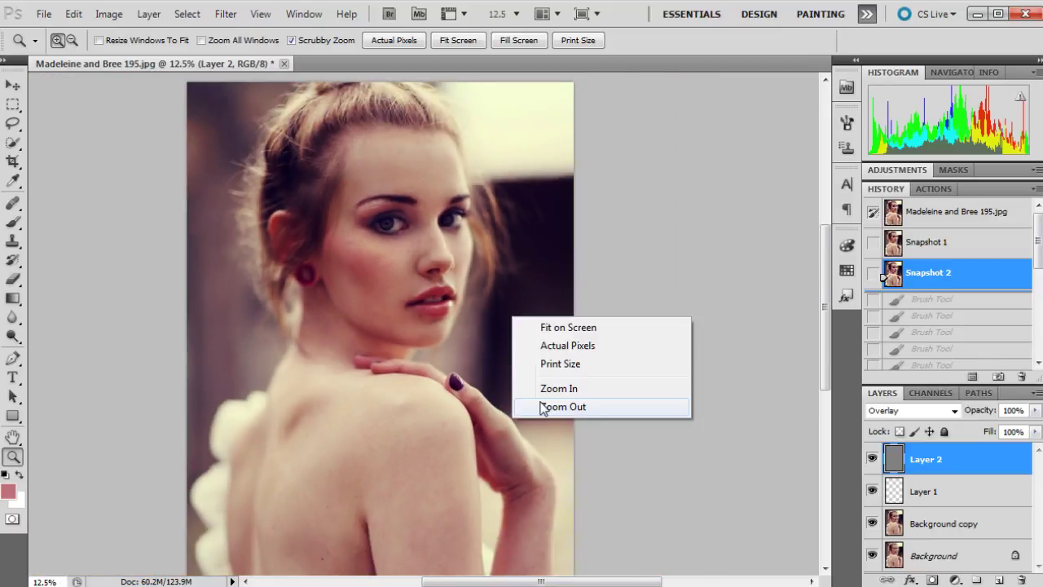
{"action": "left_click", "coordinate": [539, 405]}
{"action": "left_click", "coordinate": [526, 321]}
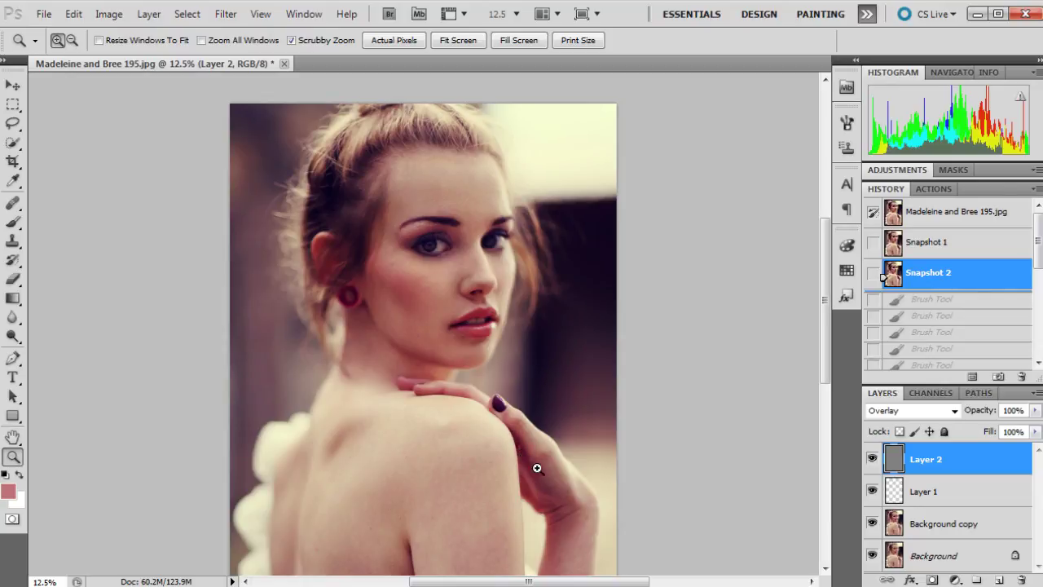
{"action": "scroll", "coordinate": [536, 467], "scroll_direction": "down", "scroll_amount": 2}
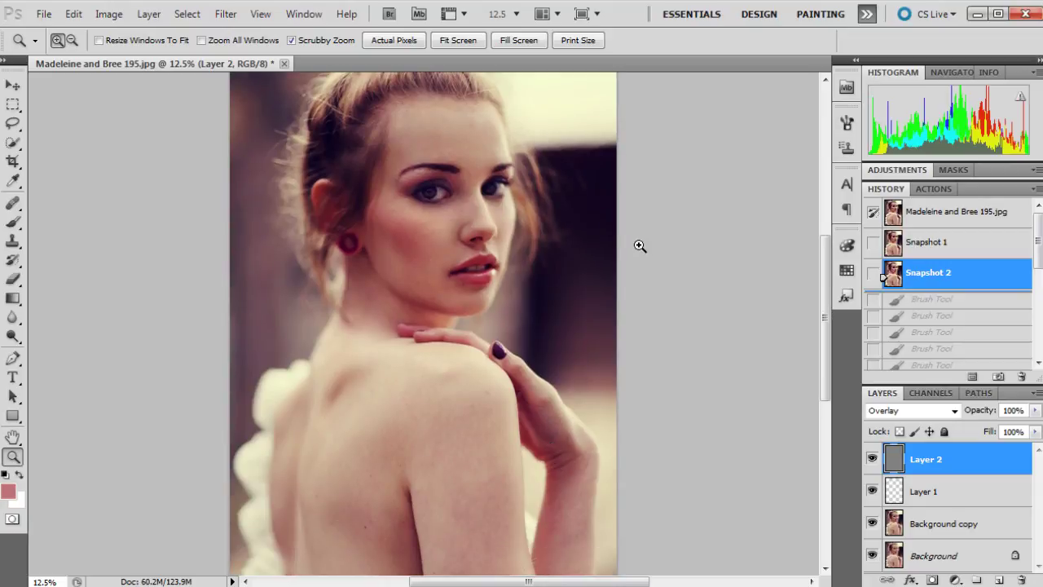